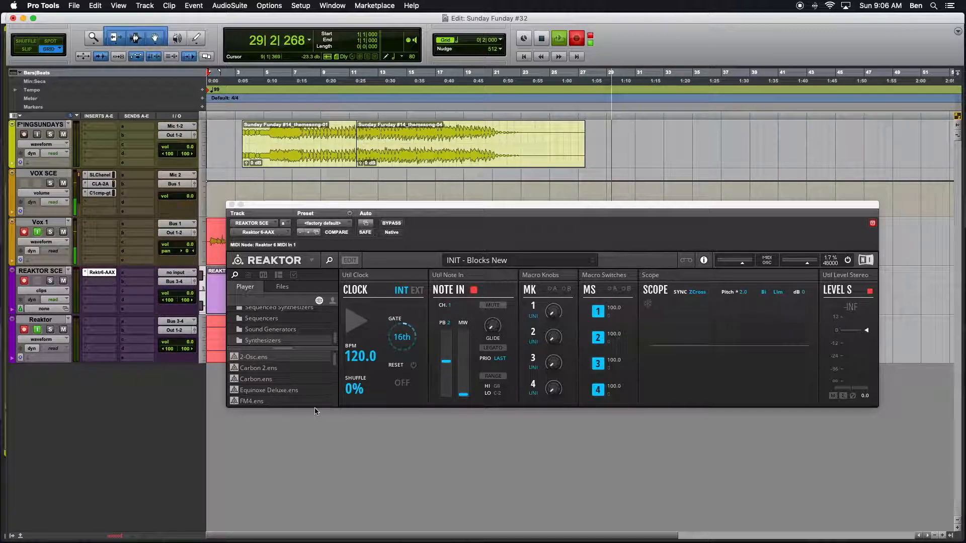
Load the Equinoxe Deluxe ensemble from the Synthesizers folder into Reaktor
scroll(220, 348, "down", 5)
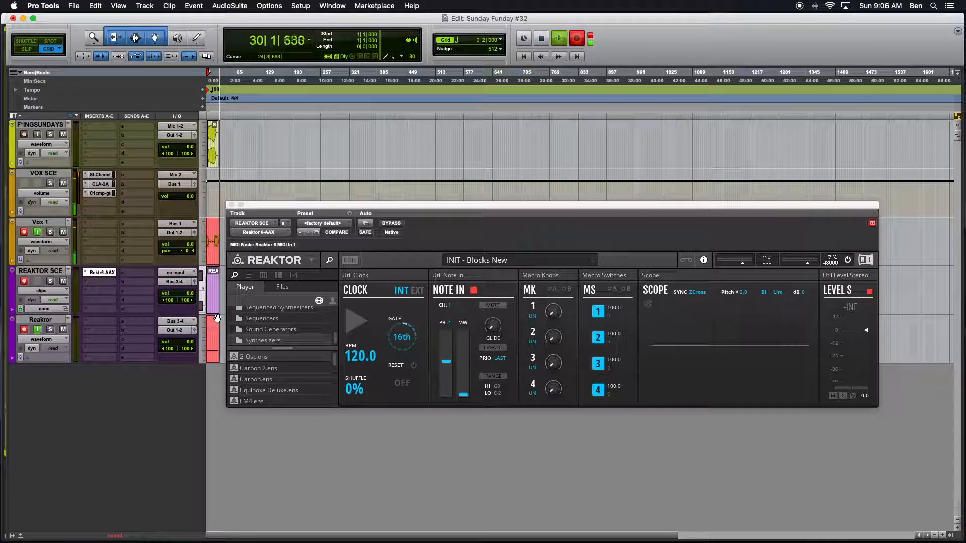
left_click(270, 394)
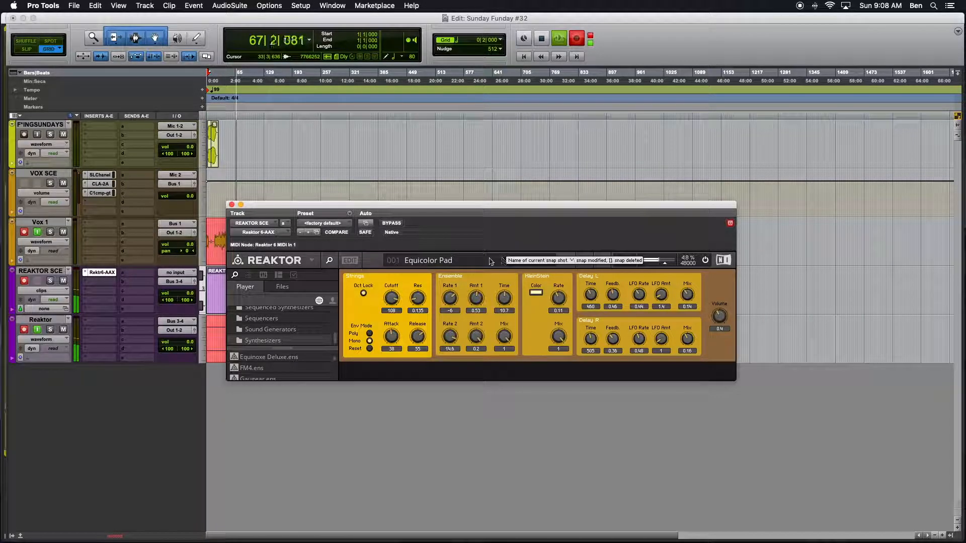
Hide Reaktor's browser and move the plug-in window toward the middle of the Edit window
left_click(332, 260)
left_click_drag(369, 207, 425, 288)
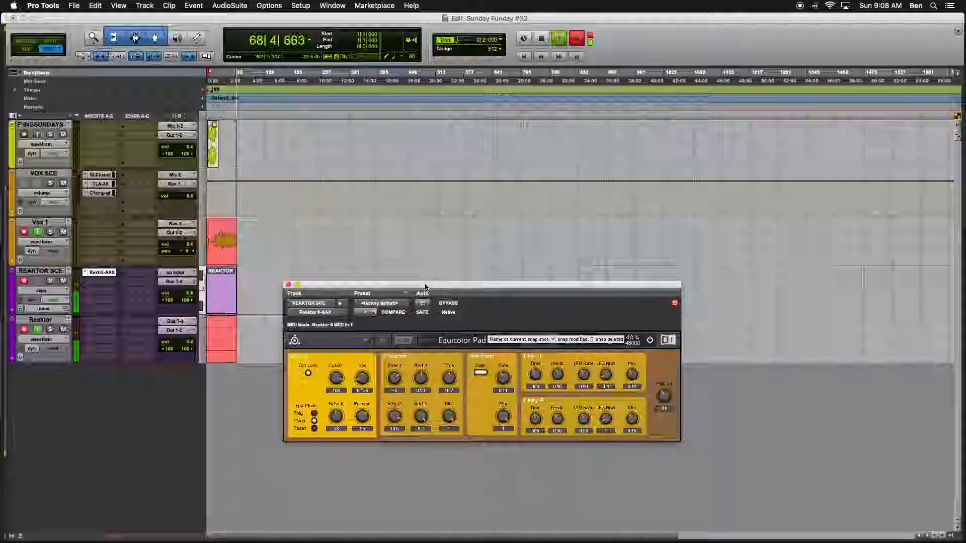
left_click_drag(478, 288, 491, 240)
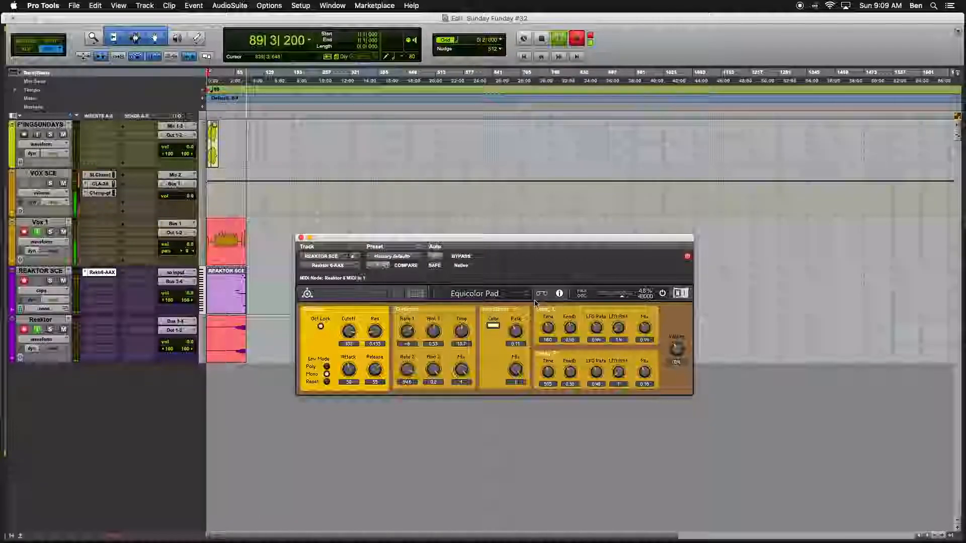
Audition Equinoxe Deluxe's snapshots one after another, from Equinoxe Pad 2 through 30's Chorus
left_click(475, 293)
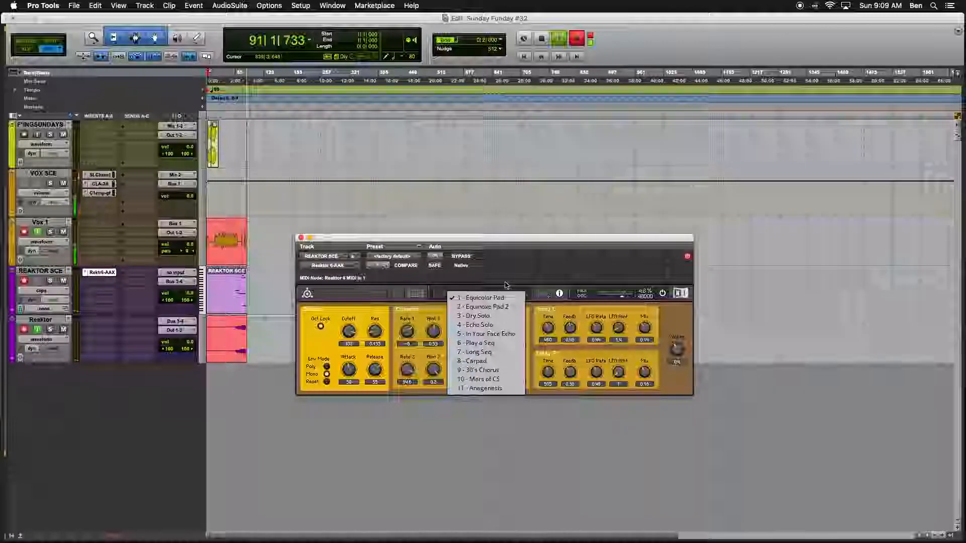
left_click(495, 307)
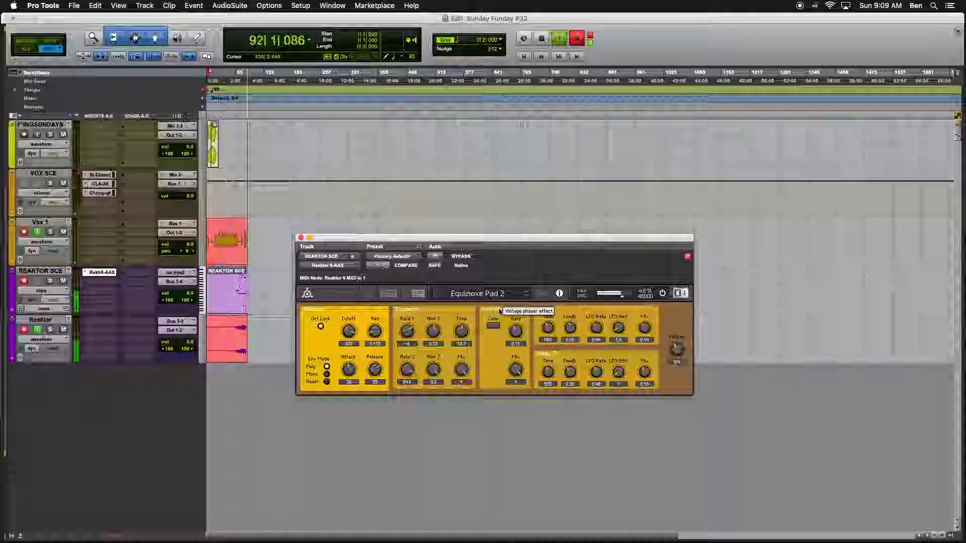
left_click(526, 297)
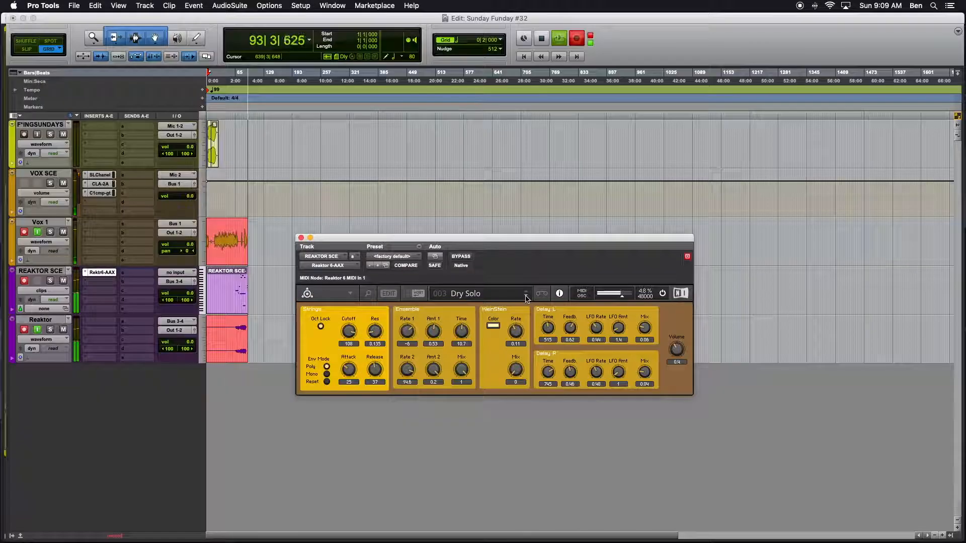
left_click(526, 297)
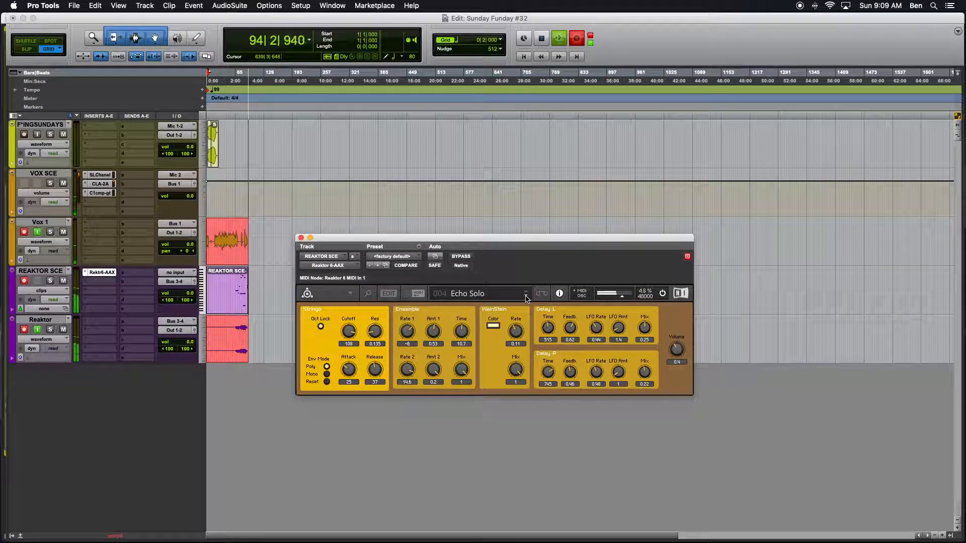
left_click(526, 297)
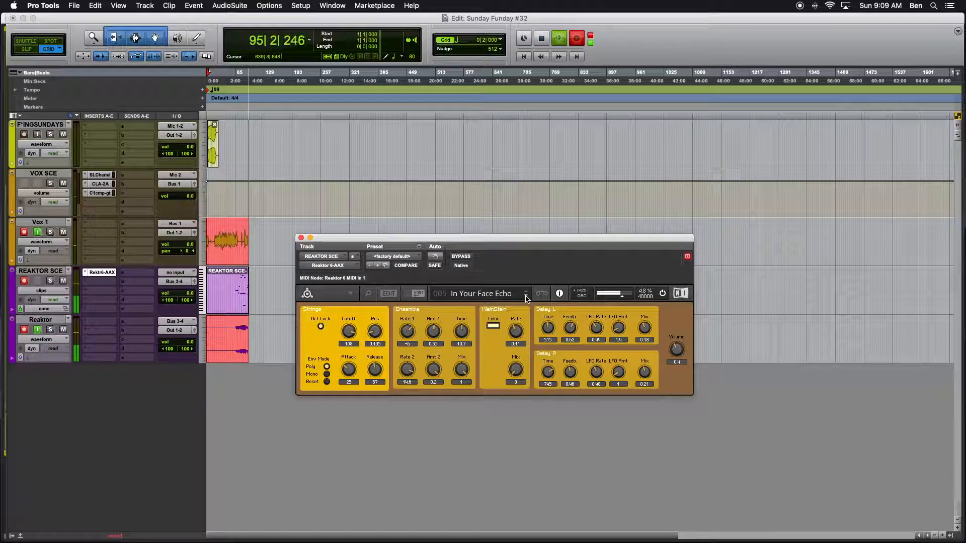
left_click(526, 297)
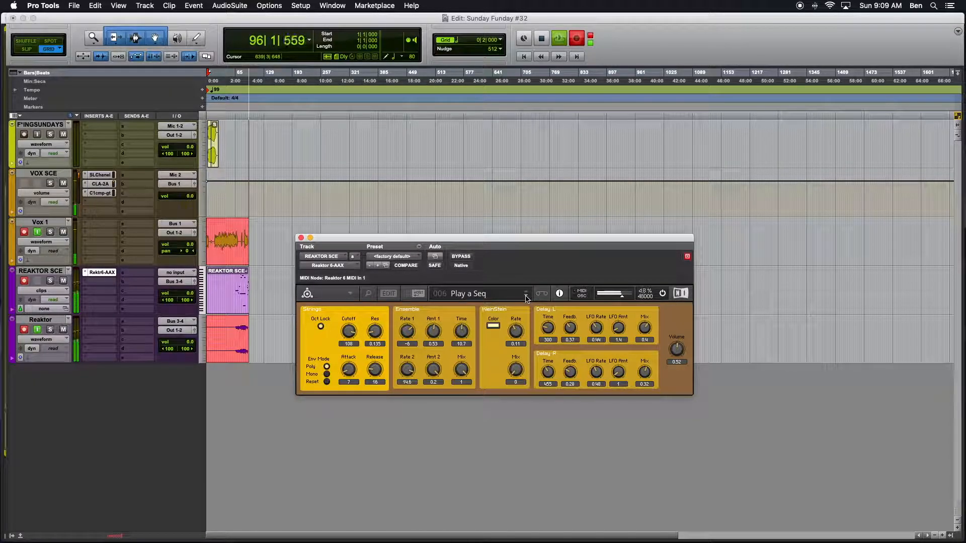
left_click(525, 297)
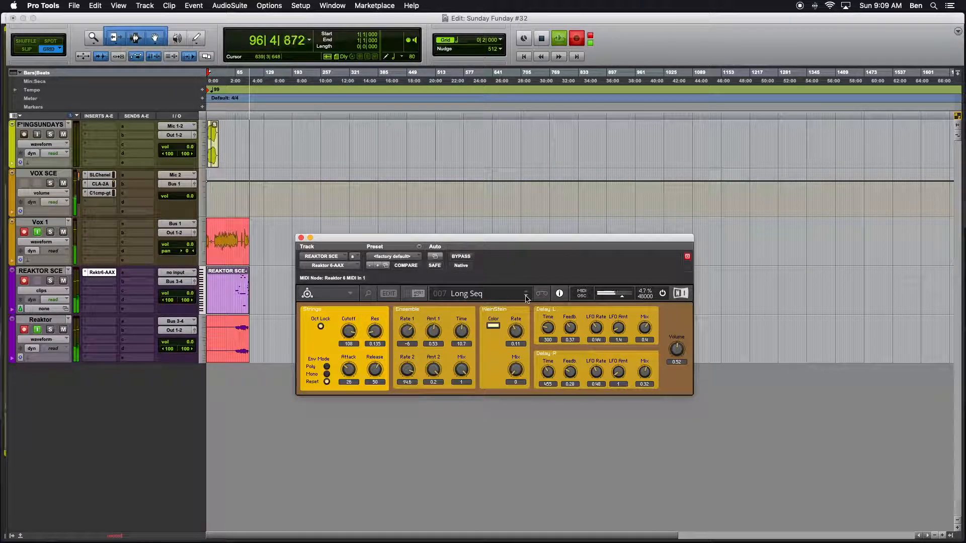
left_click(526, 297)
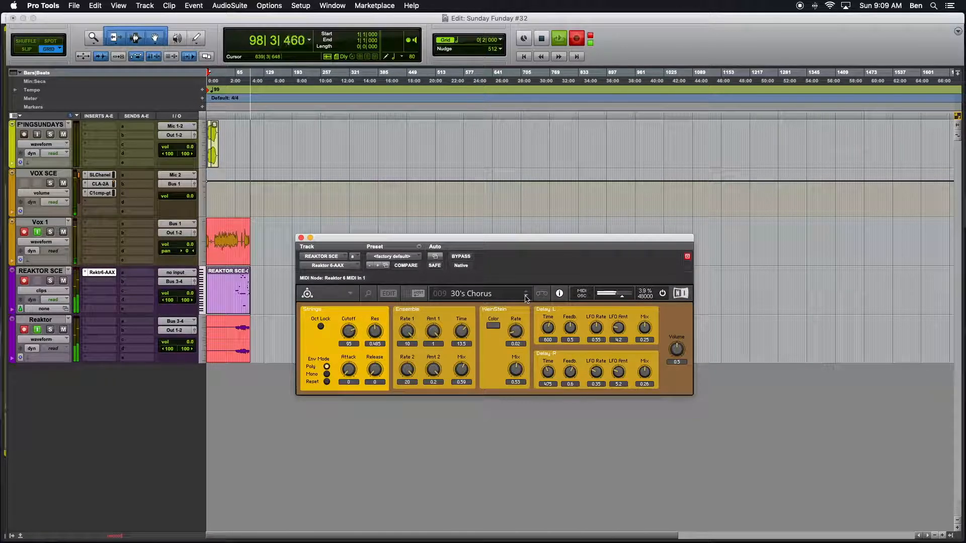
Step through the remaining snapshots to Anagenesis and back to Mars of CS, and toggle Oct Lock there
left_click(525, 297)
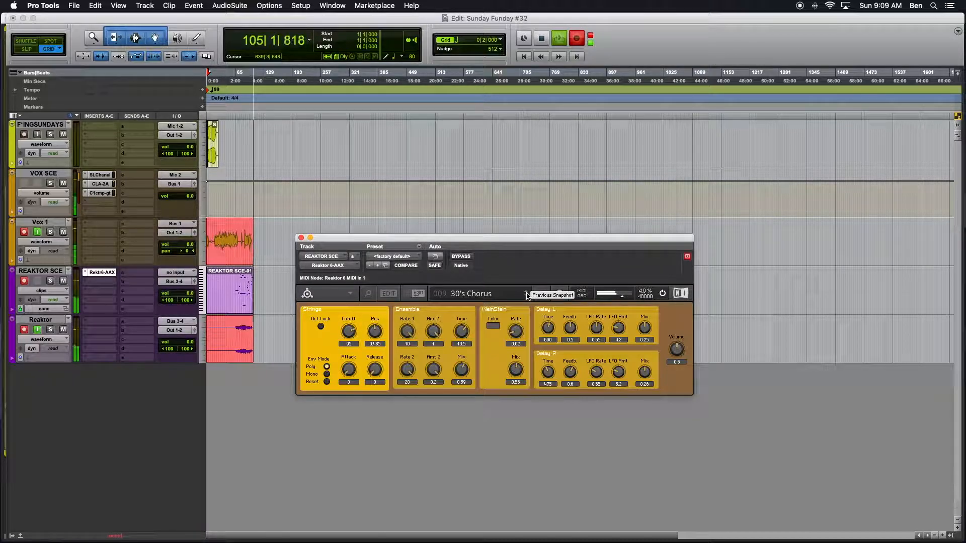
left_click(527, 295)
left_click(526, 296)
left_click(527, 297)
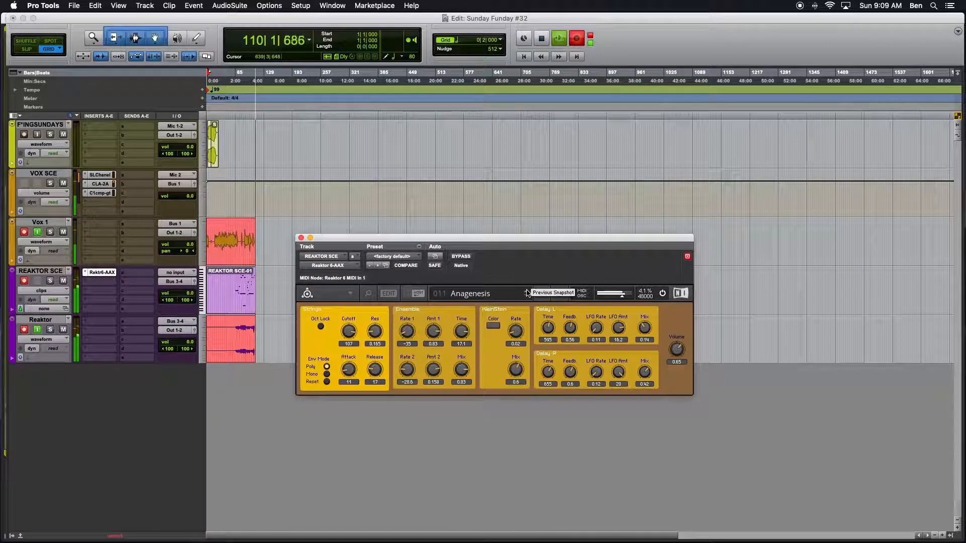
left_click(527, 293)
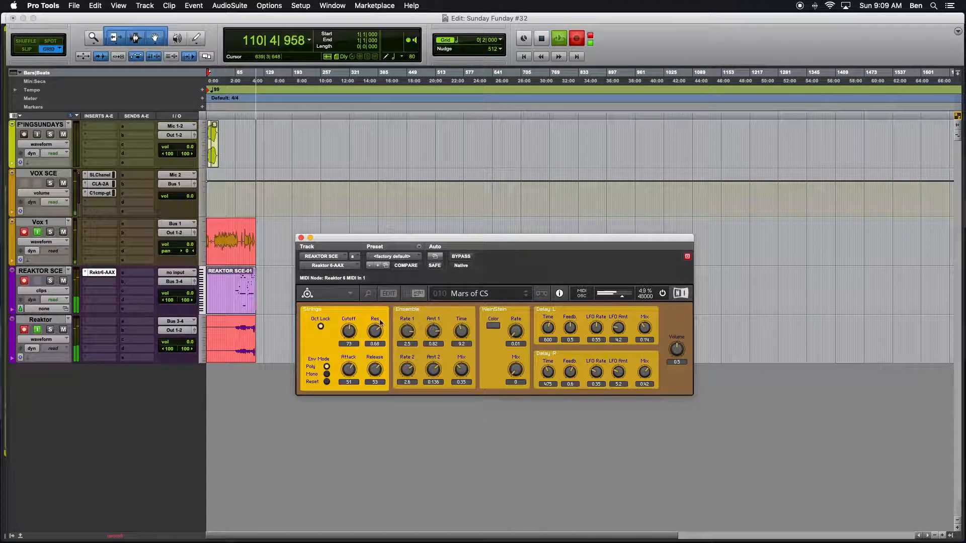
left_click(320, 327)
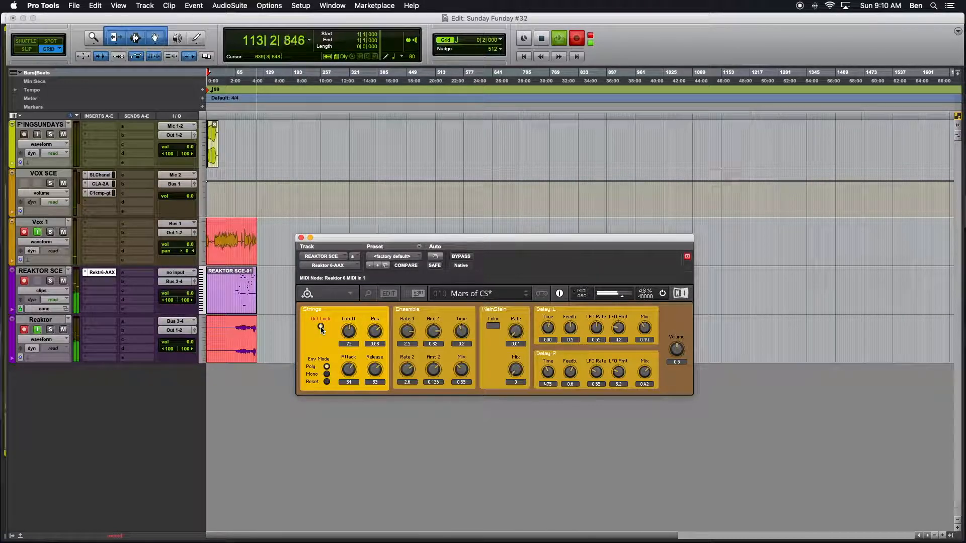
Load the Anagenesis snapshot and set the Strings section's Cutoff to 101
left_click(526, 296)
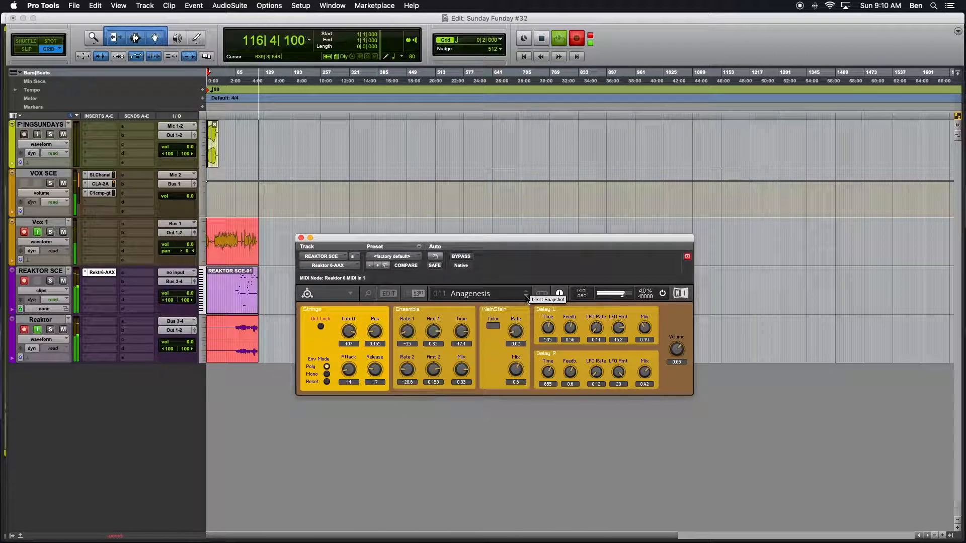
left_click_drag(349, 331, 350, 338)
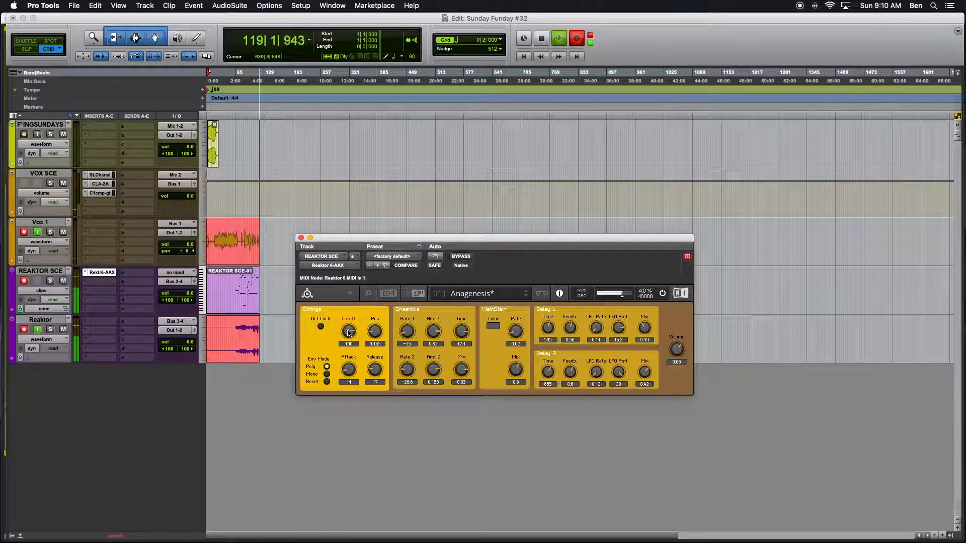
left_click_drag(349, 330, 349, 330)
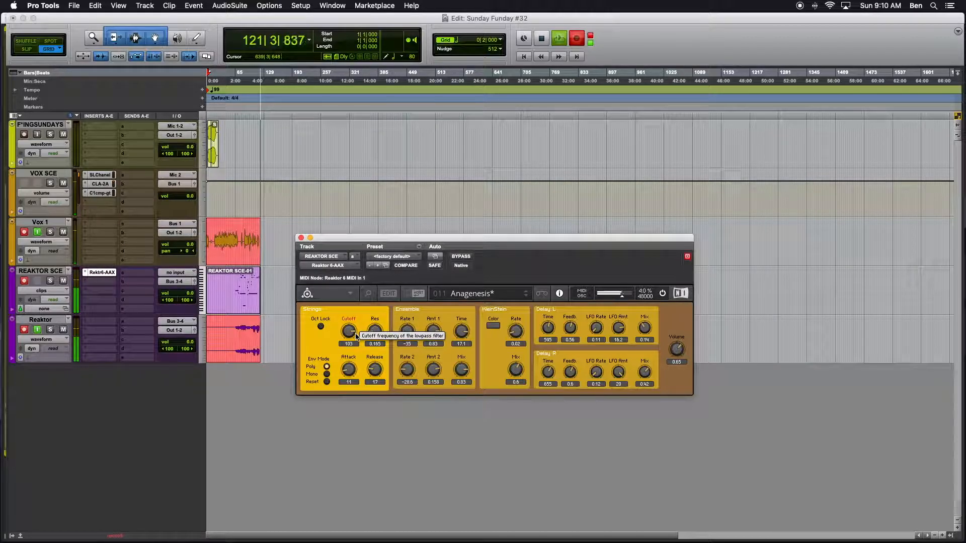
left_click_drag(348, 331, 351, 334)
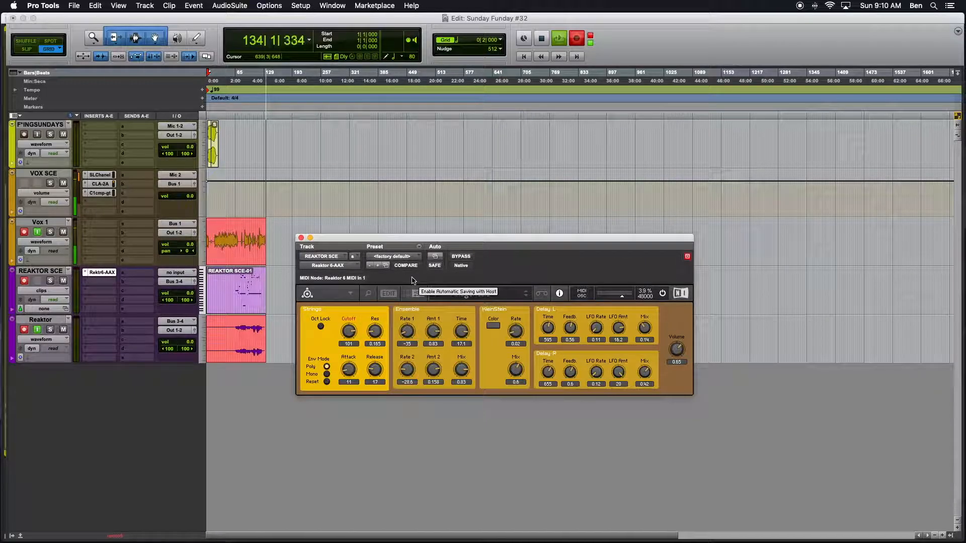
Show Reaktor's browser again and turn on Edit mode
left_click(370, 298)
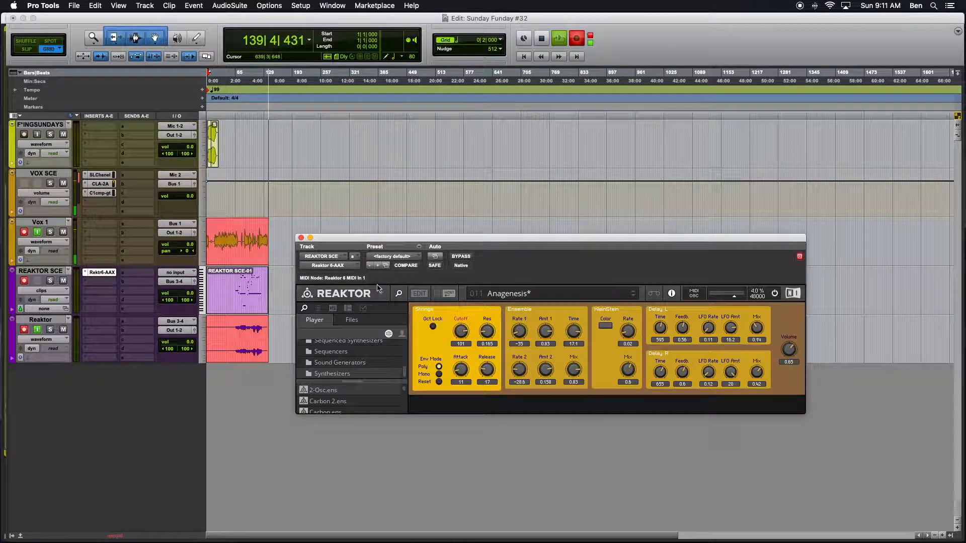
left_click_drag(429, 240, 390, 241)
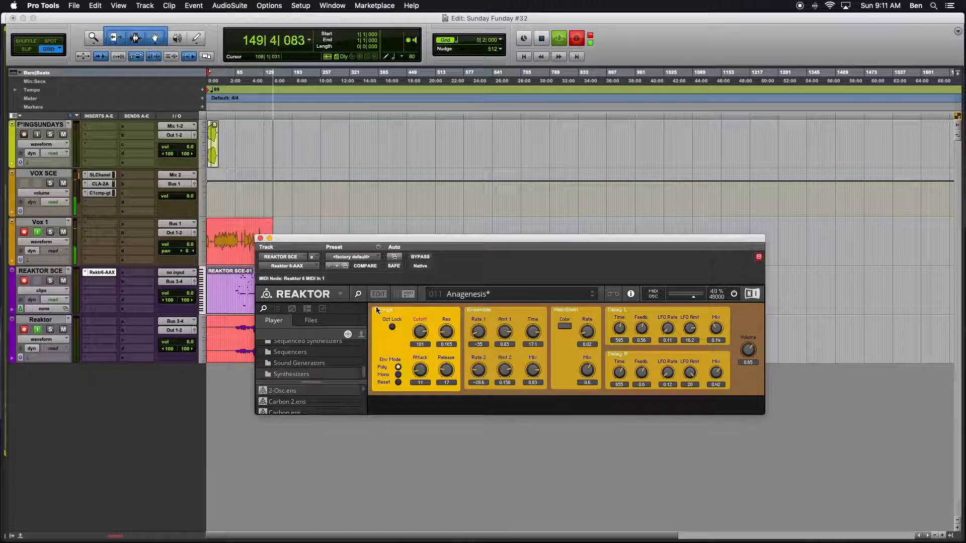
left_click(378, 294)
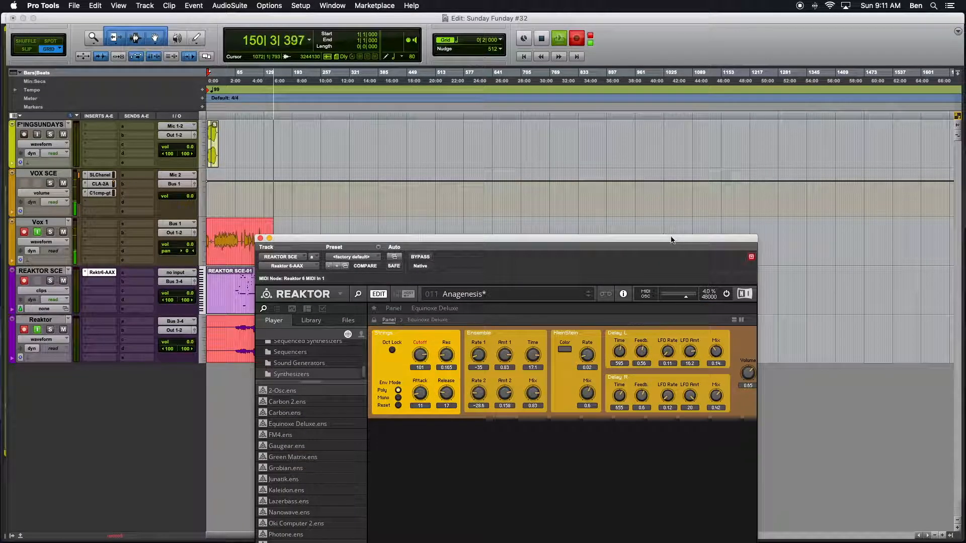
Move the plug-in window up, resize it to fit the screen, and enlarge the browser's folder list
left_click_drag(672, 239, 659, 141)
left_click_drag(738, 511, 792, 392)
scroll(301, 307, "down", 2)
scroll(301, 306, "up", 2)
left_click_drag(296, 282, 296, 310)
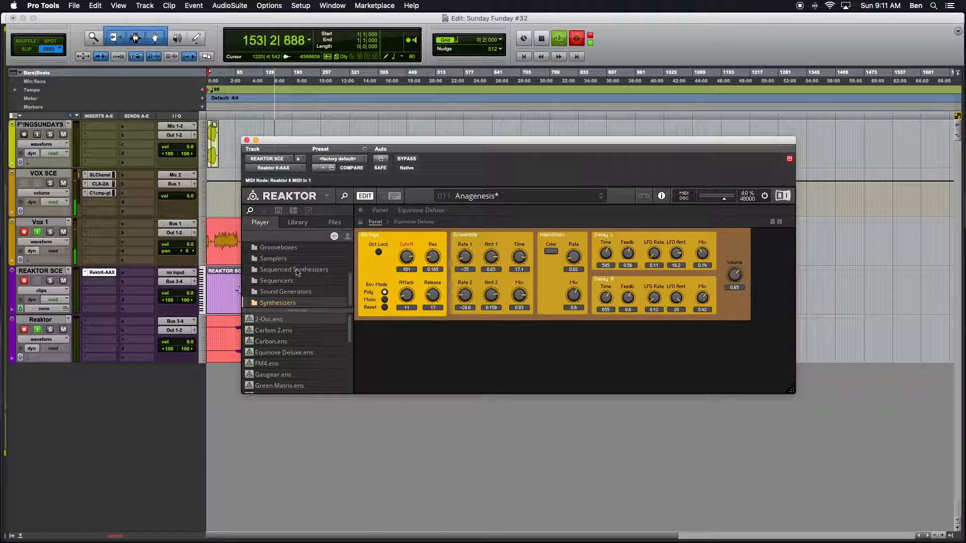
Look at the browser's user content and return to the factory content
left_click(348, 237)
left_click(334, 237)
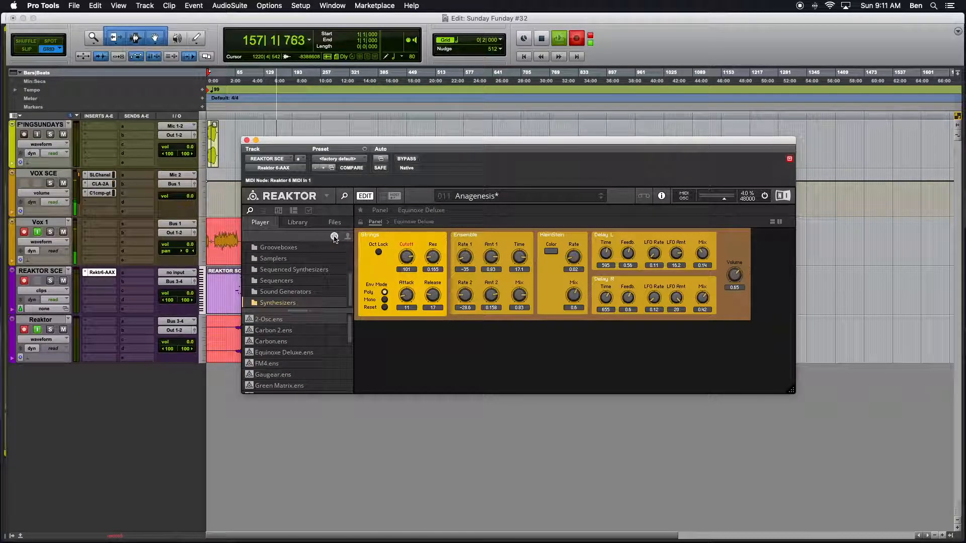
Open the snapshot list and display the snapshots of Ens - Equinoxe Deluxe
left_click(264, 211)
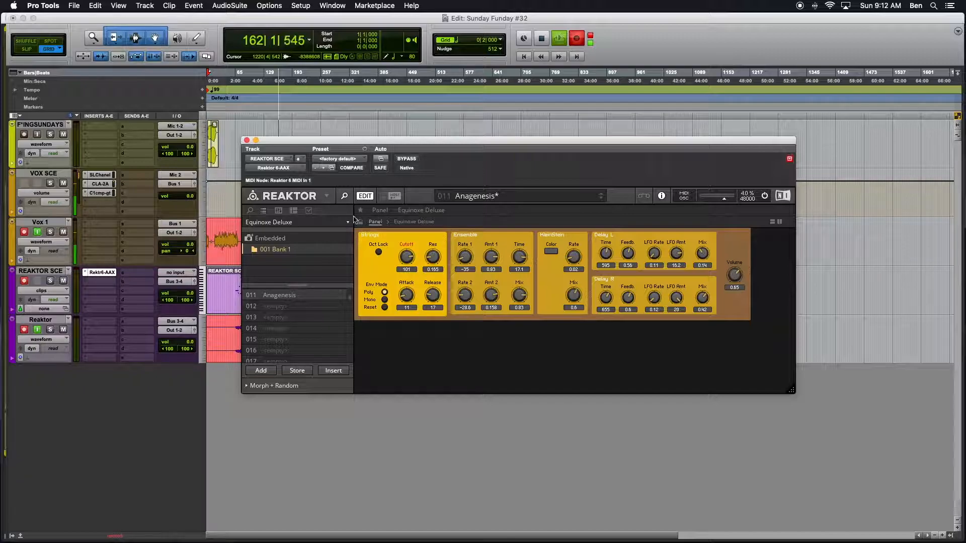
left_click(282, 222)
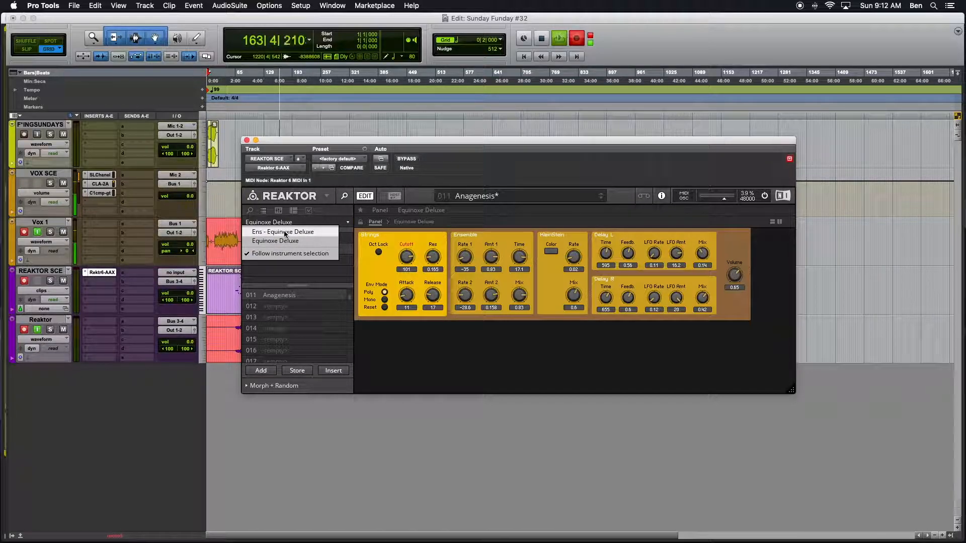
left_click(285, 233)
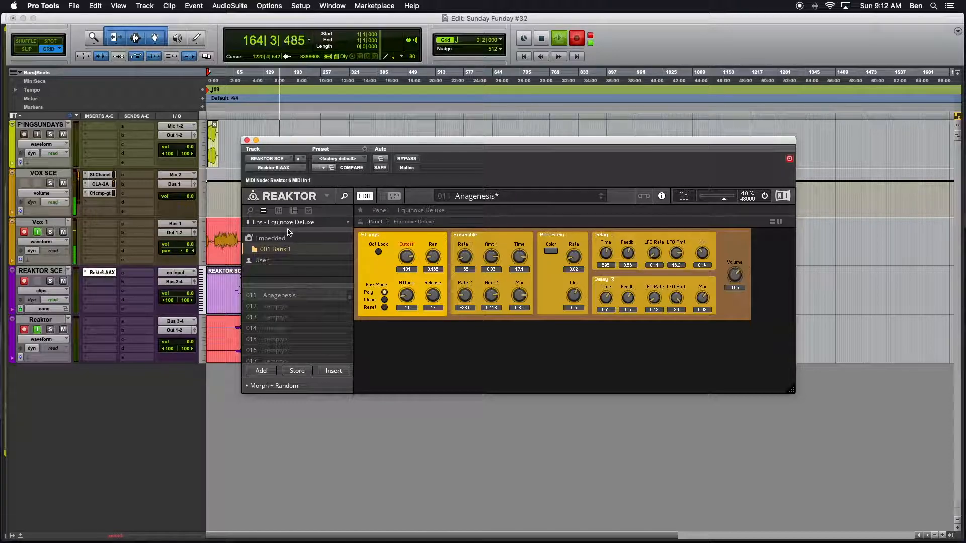
scroll(267, 335, "up", 4)
scroll(267, 335, "down", 3)
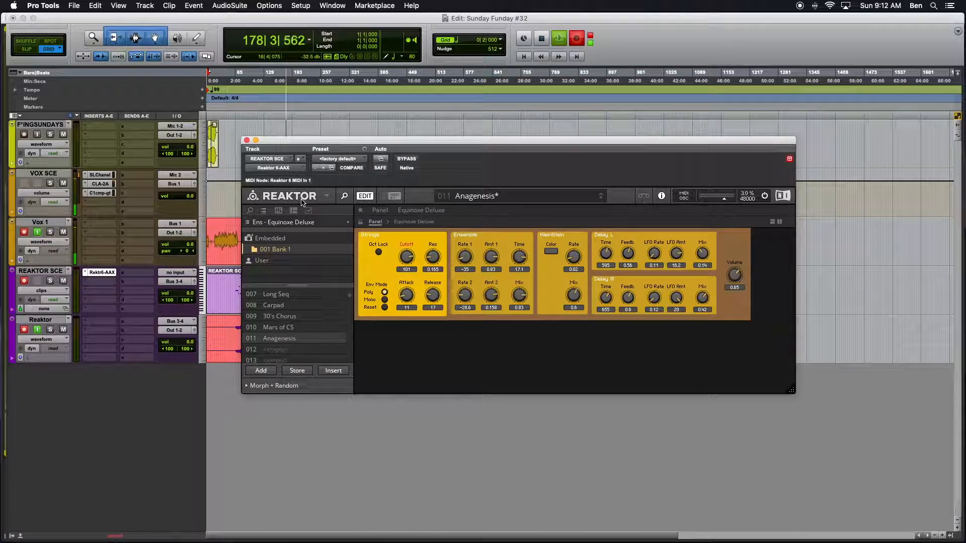
Review the snapshot list's instrument choices and keep Ens - Equinoxe Deluxe selected
left_click(298, 223)
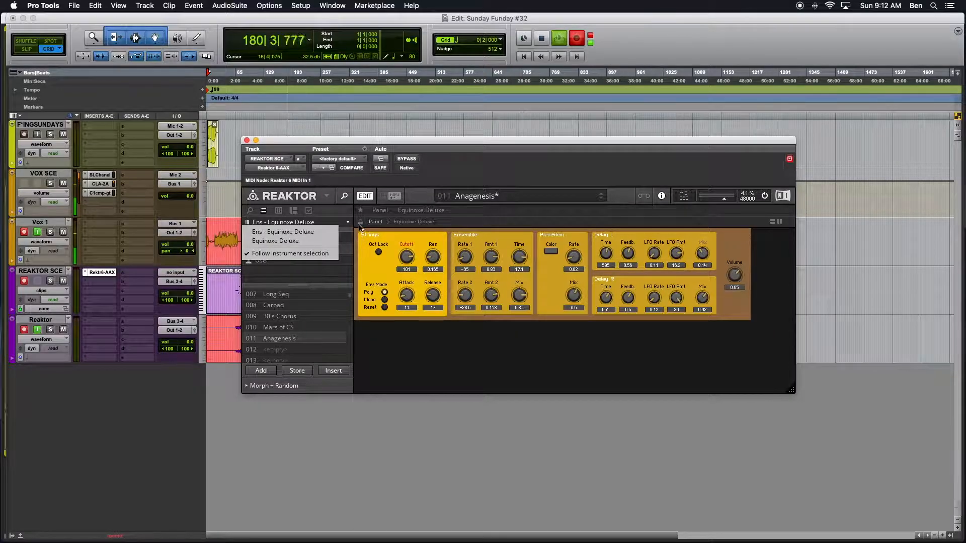
left_click(359, 228)
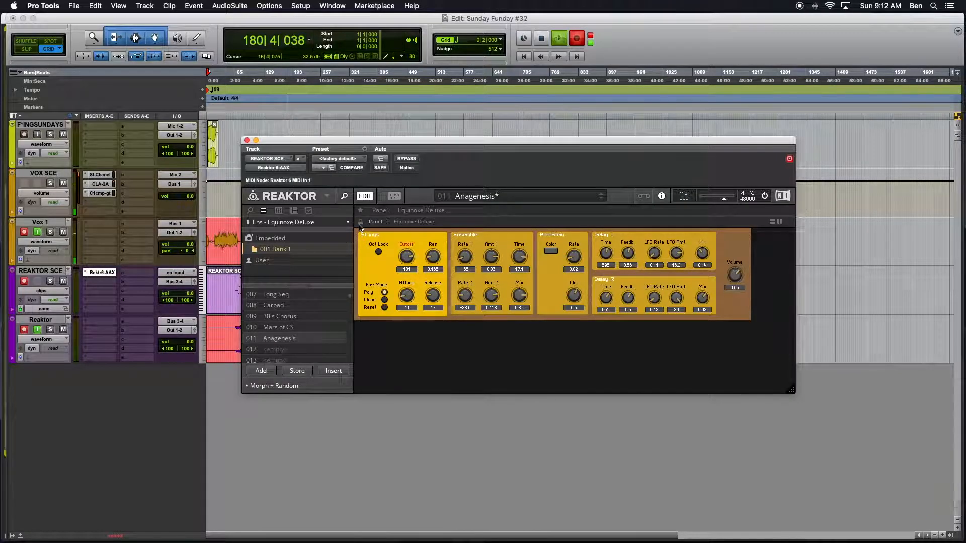
left_click(299, 223)
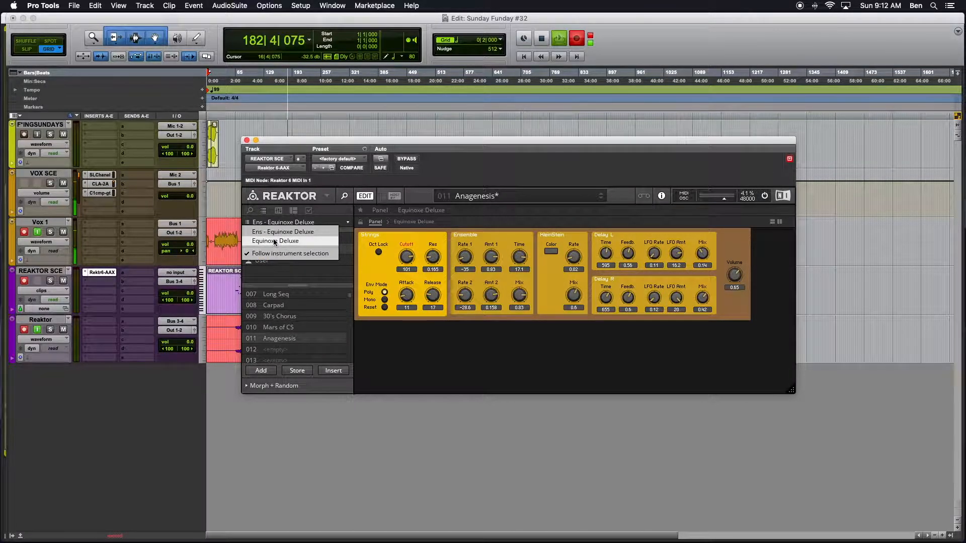
left_click(295, 235)
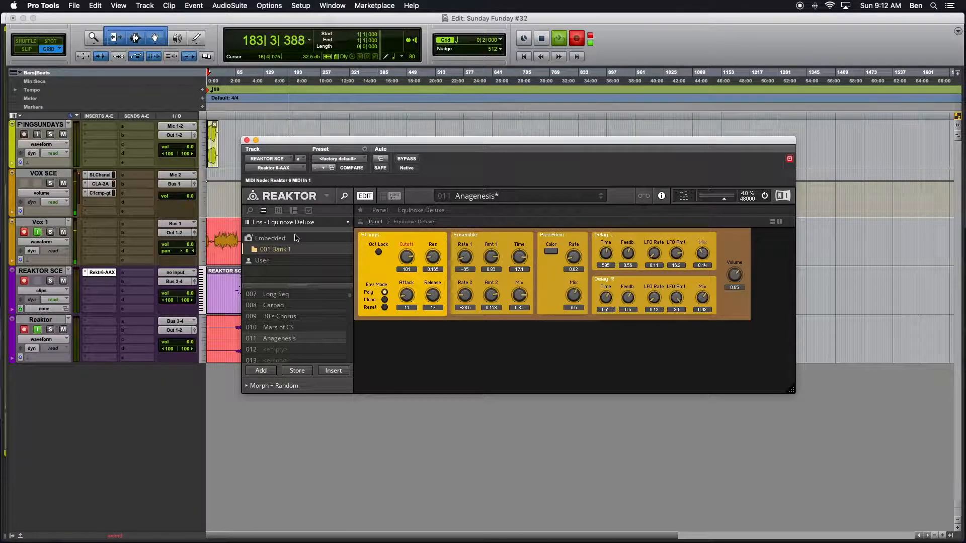
left_click(273, 225)
left_click(287, 232)
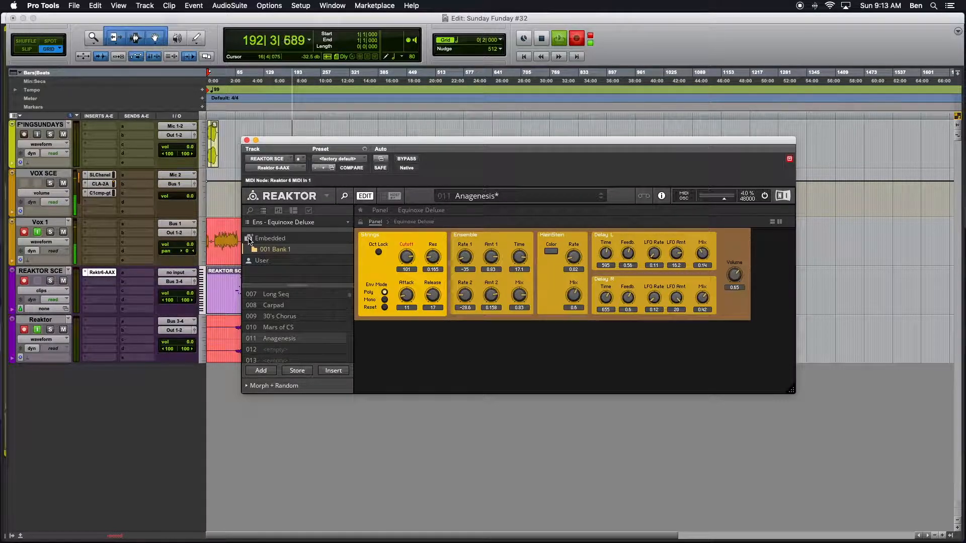
Look at the bank management options for the Embedded snapshots and their 001 Bank 1, and check the User entry
right_click(273, 239)
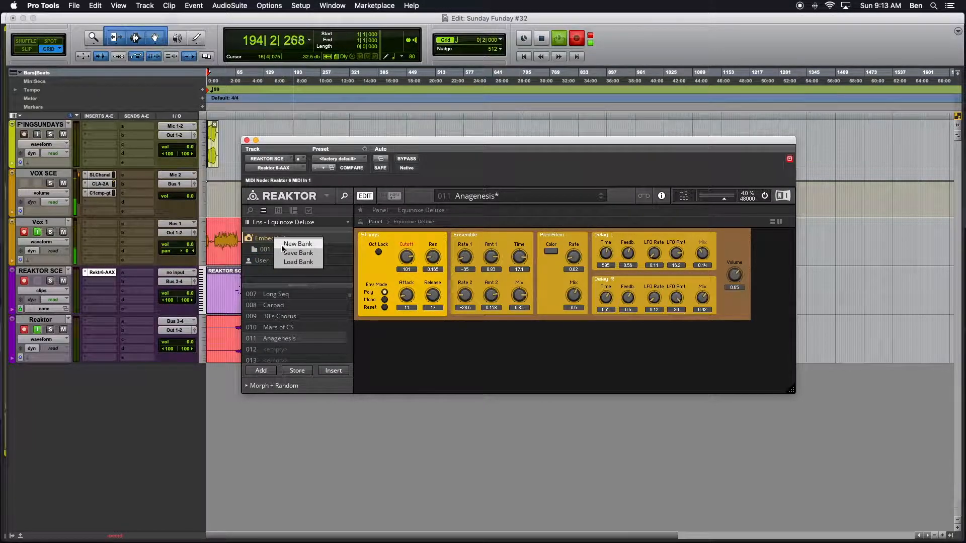
left_click(273, 252)
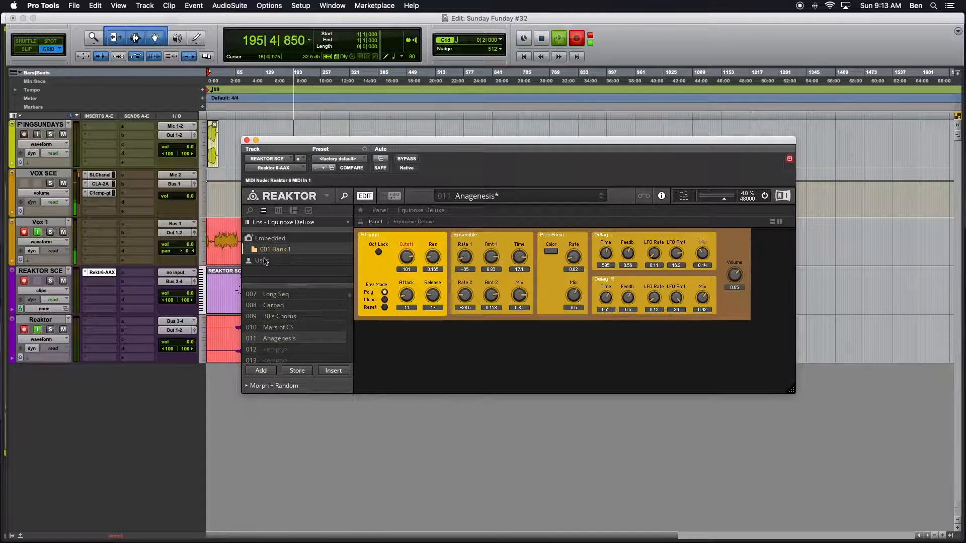
left_click(267, 260)
left_click(275, 252)
left_click(274, 239)
left_click(275, 250)
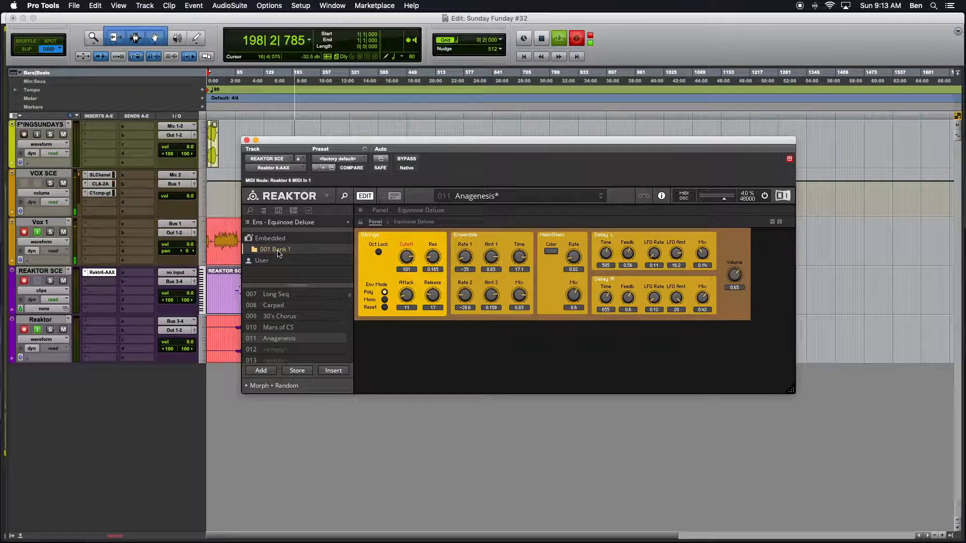
right_click(278, 252)
left_click(250, 242)
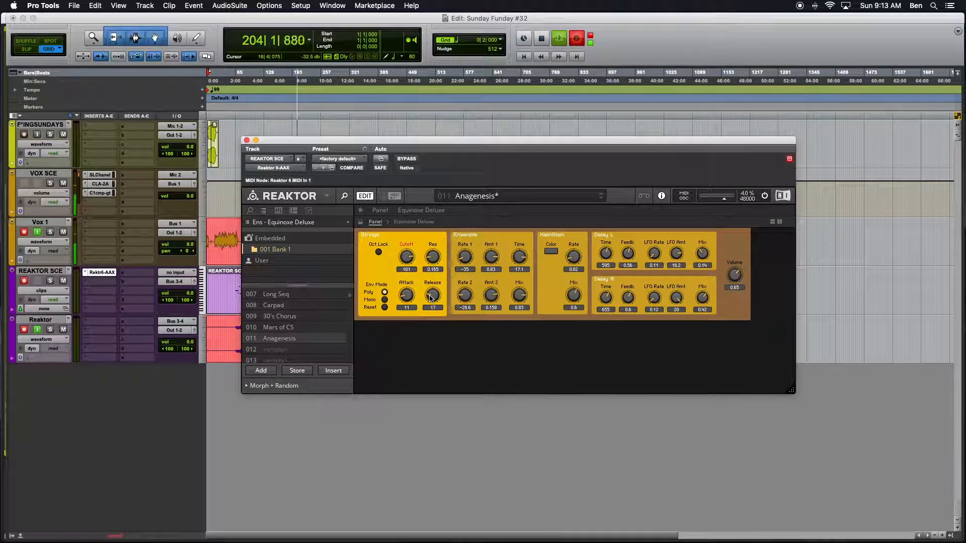
Set the Strings Cutoff to 99, then switch on Color in the HarmStein section and lower its Rate to 0.01
left_click_drag(407, 256, 408, 262)
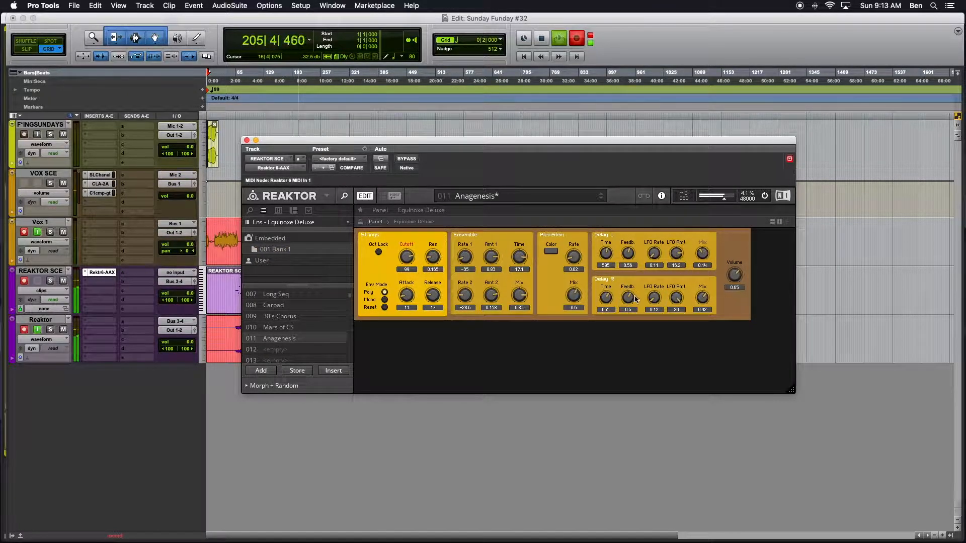
mouse_move(574, 295)
left_mouse_down()
mouse_move(570, 269)
mouse_move(571, 290)
left_mouse_up()
left_click(551, 251)
left_click(575, 260)
left_click_drag(575, 261, 582, 334)
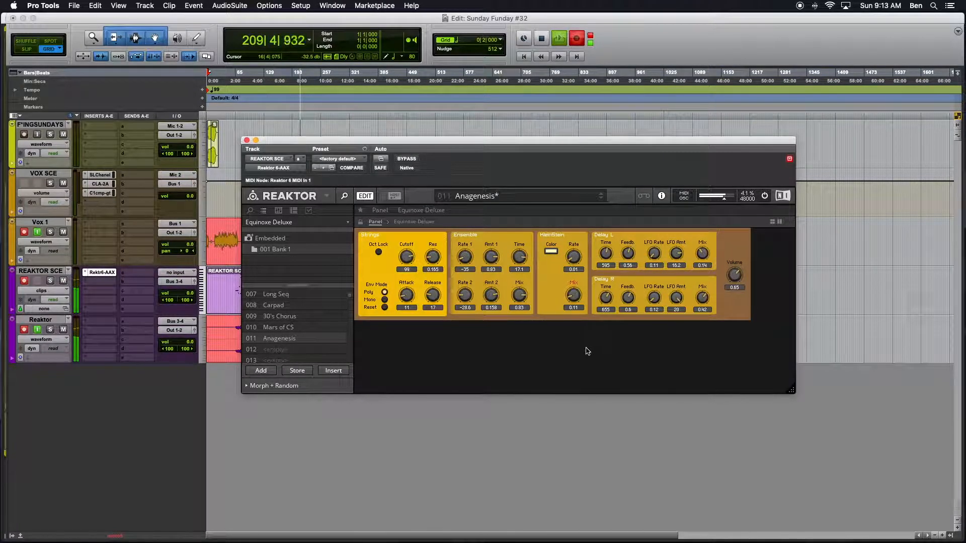
Set the HarmStein section's Rate to 3.16 and its Mix to 0.23
left_click_drag(575, 297, 572, 190)
left_click_drag(573, 296, 579, 307)
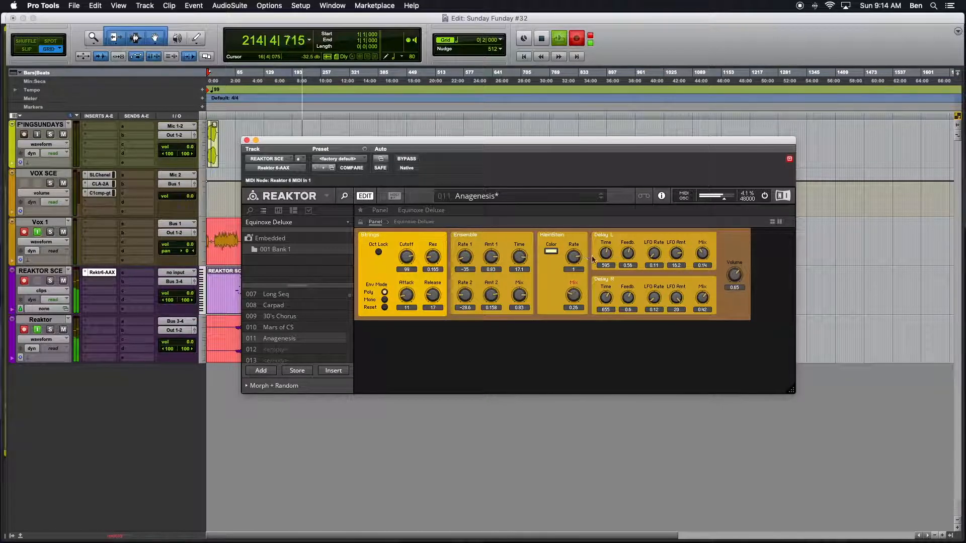
left_click_drag(573, 258, 567, 166)
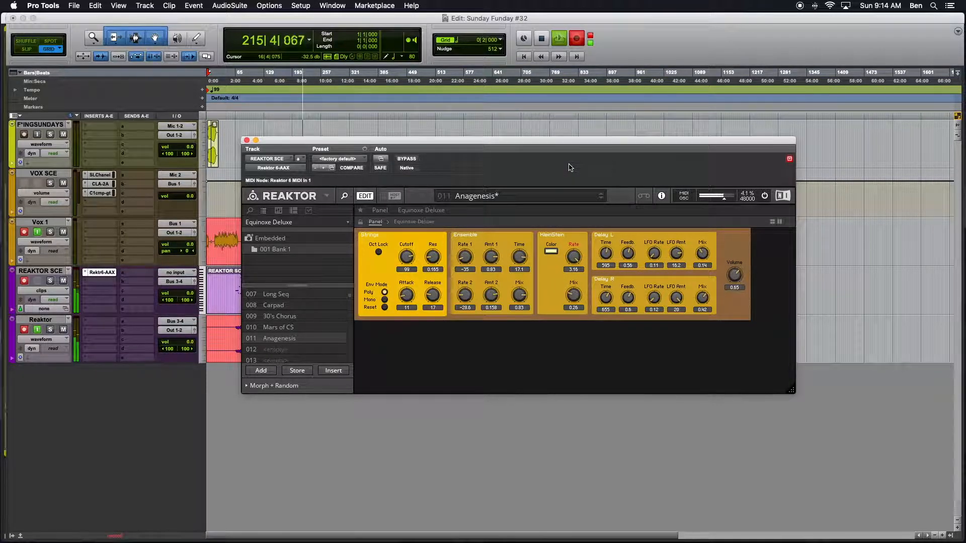
mouse_move(572, 296)
left_mouse_down()
mouse_move(566, 243)
mouse_move(568, 307)
mouse_move(570, 299)
left_mouse_up()
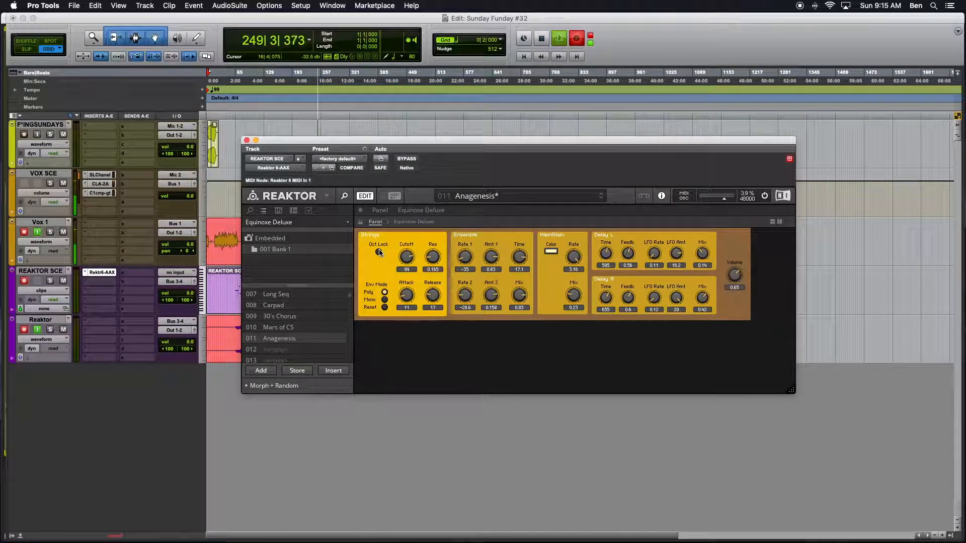
Read the hint for Oct Lock in the Strings section and switch Oct Lock on
mouse_move(379, 252)
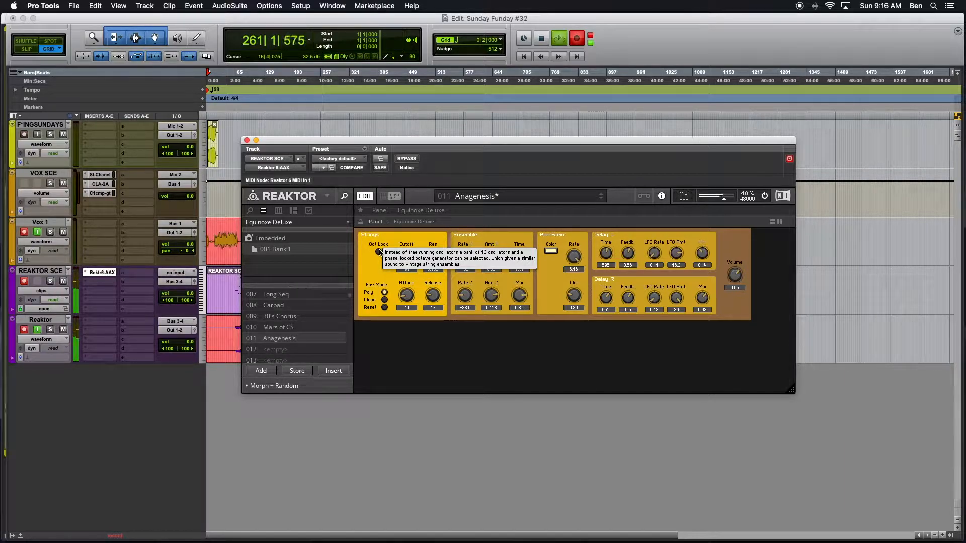
left_click(378, 252)
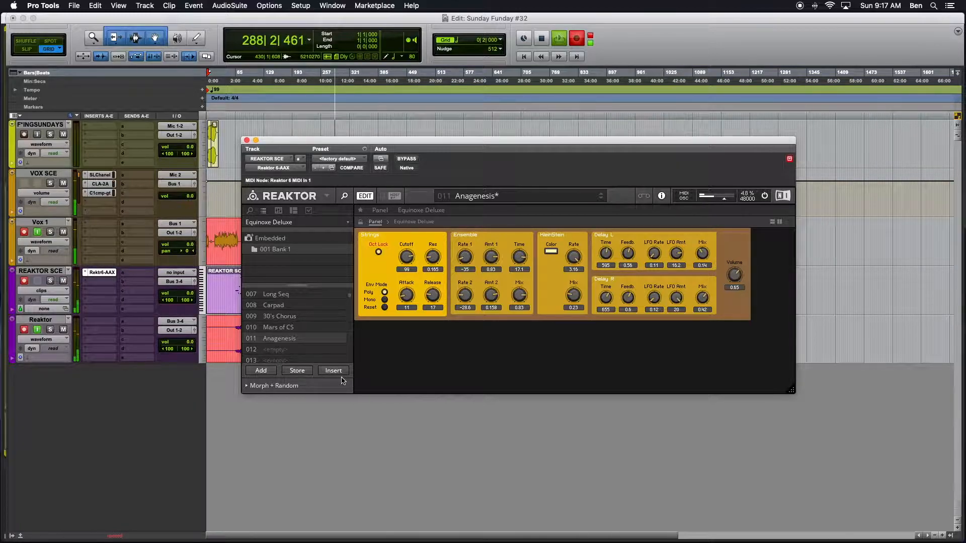
Add the edited sound as a new snapshot in slot 012 and name it Bowie Low 1
left_click(261, 371)
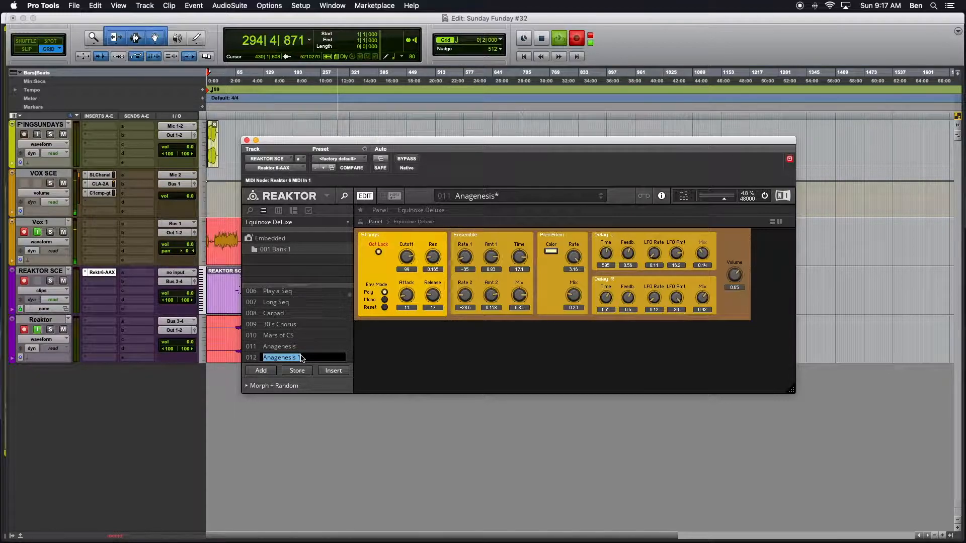
type("B")
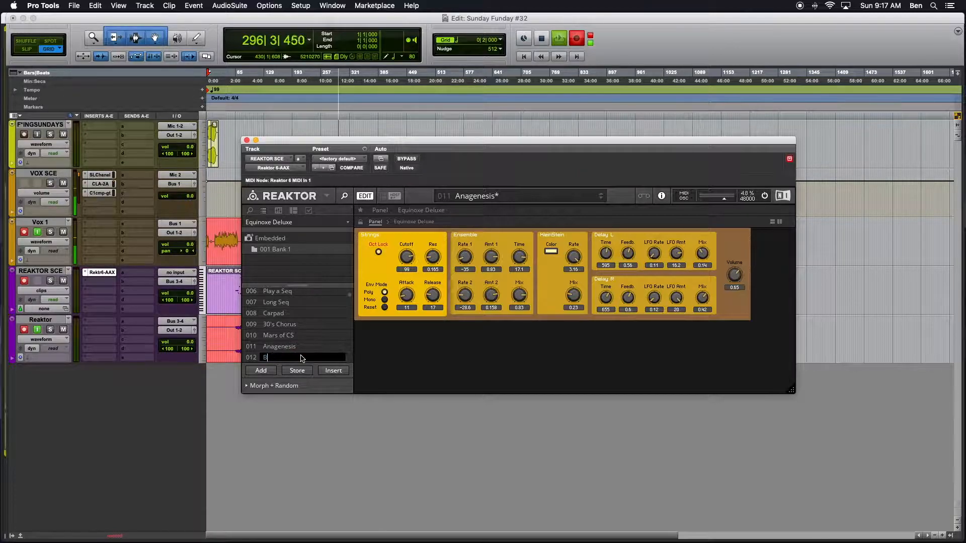
type("owie Low 1")
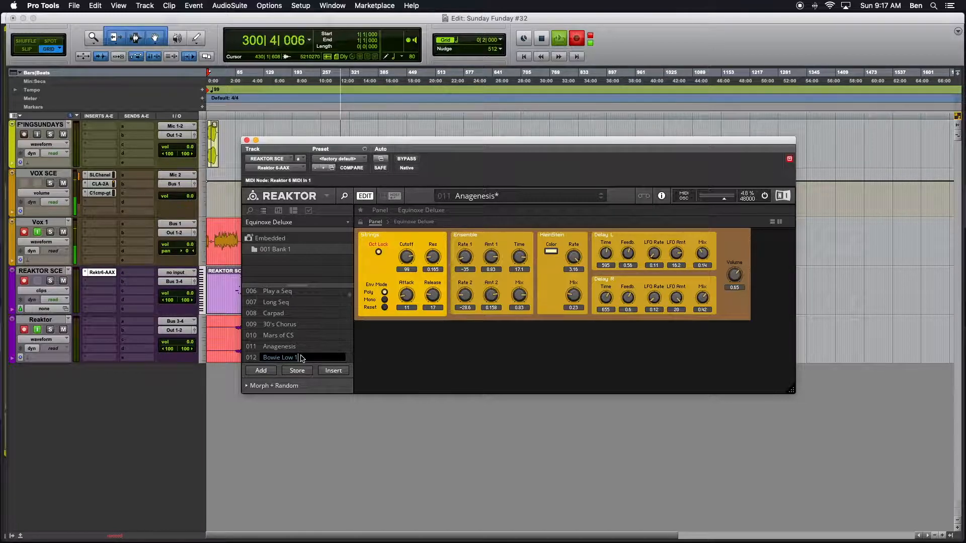
key("Return")
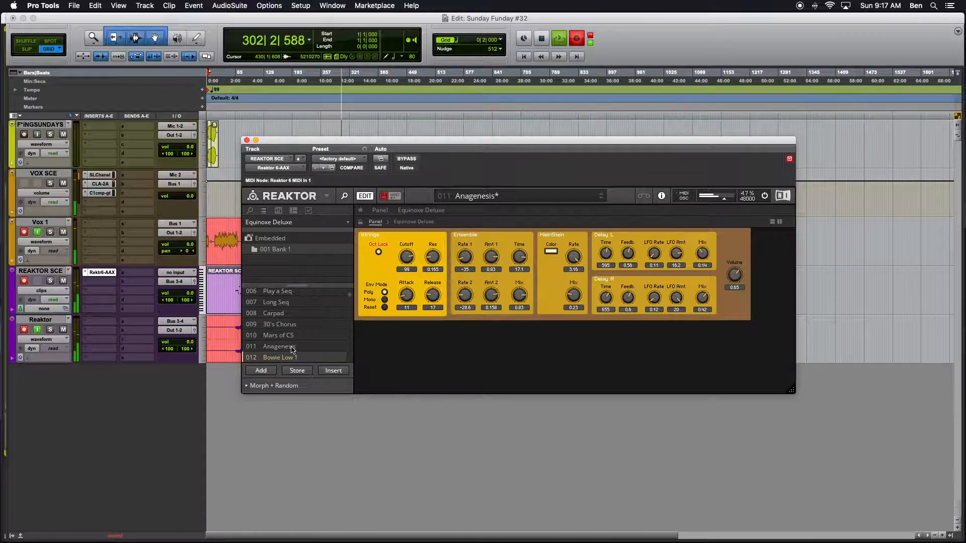
Recall the Anagenesis snapshot to compare it, and return to the Bowie Low 1 snapshot
left_click(292, 348)
left_click(292, 348)
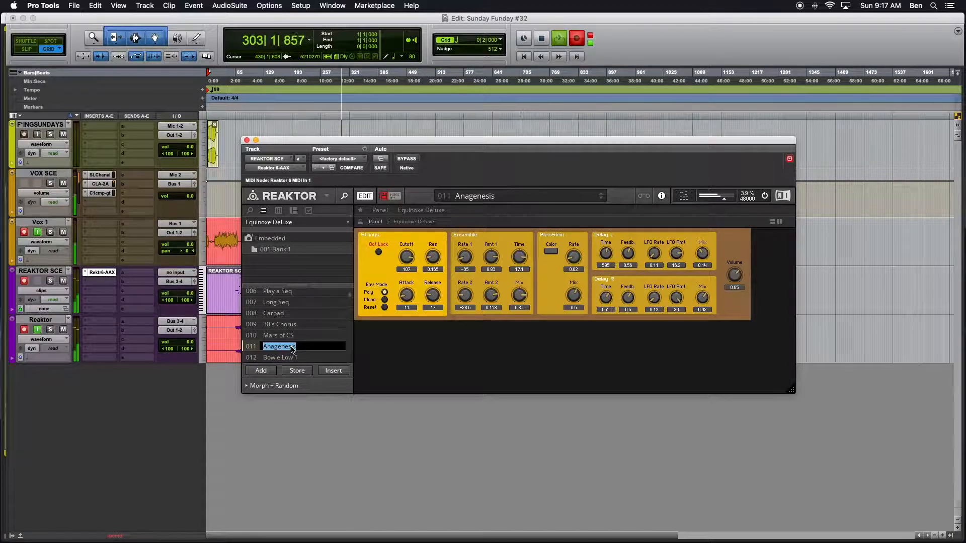
left_click(292, 359)
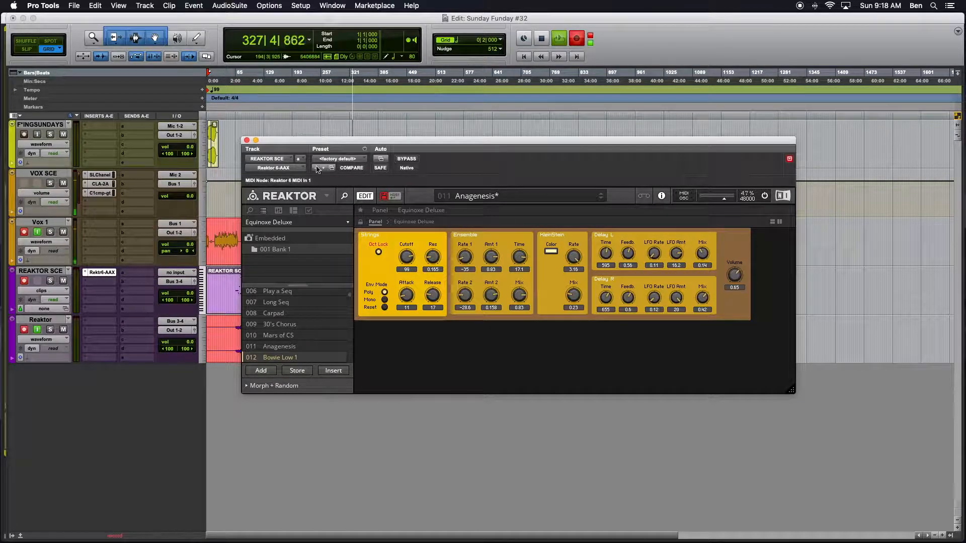
left_click(322, 198)
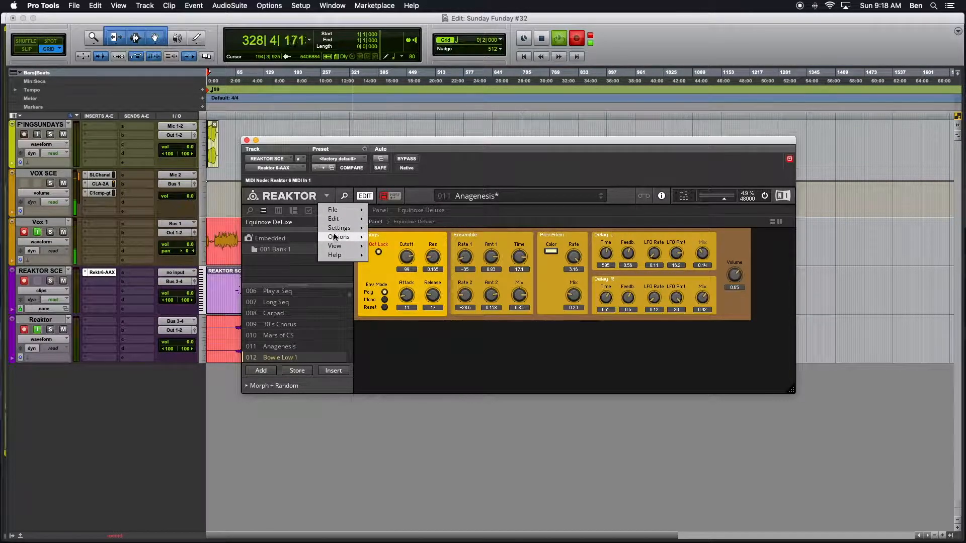
mouse_move(335, 230)
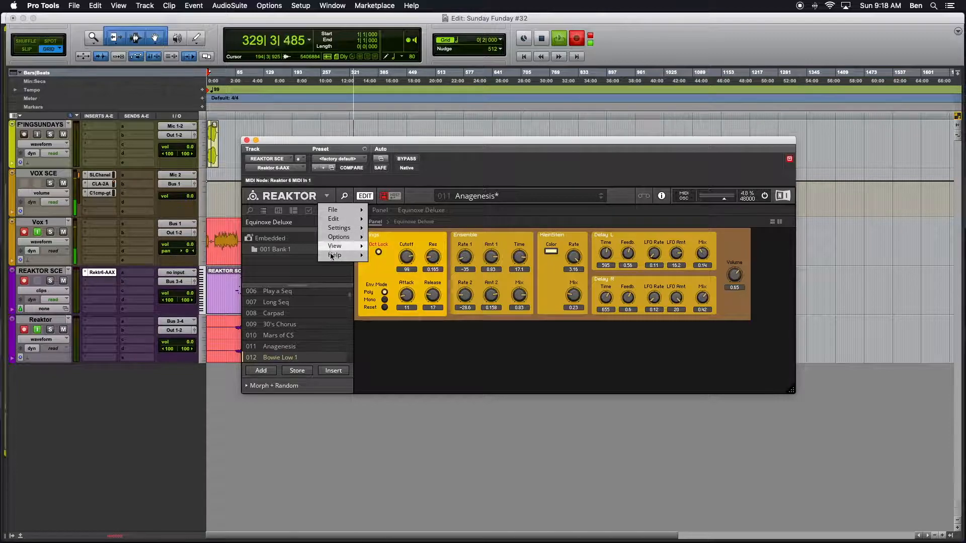
mouse_move(333, 257)
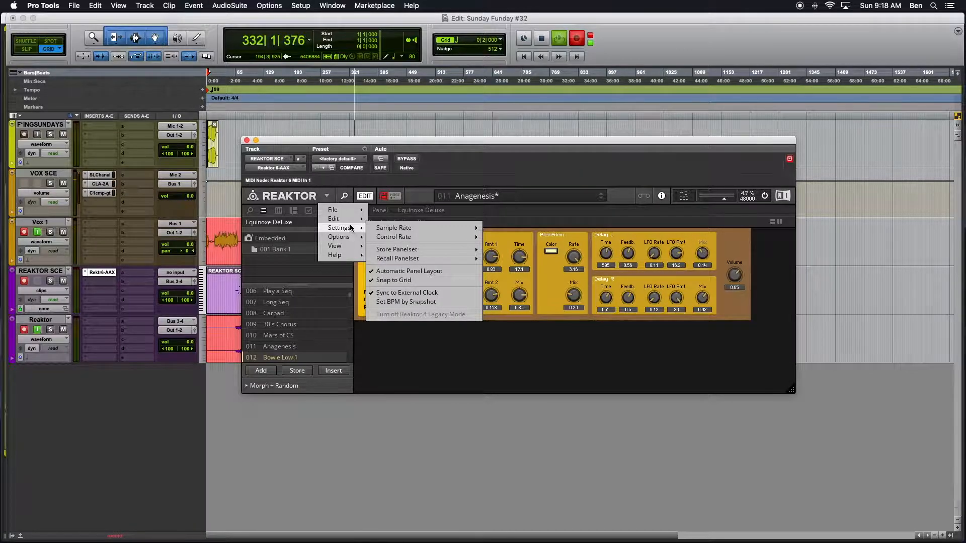
left_click(524, 380)
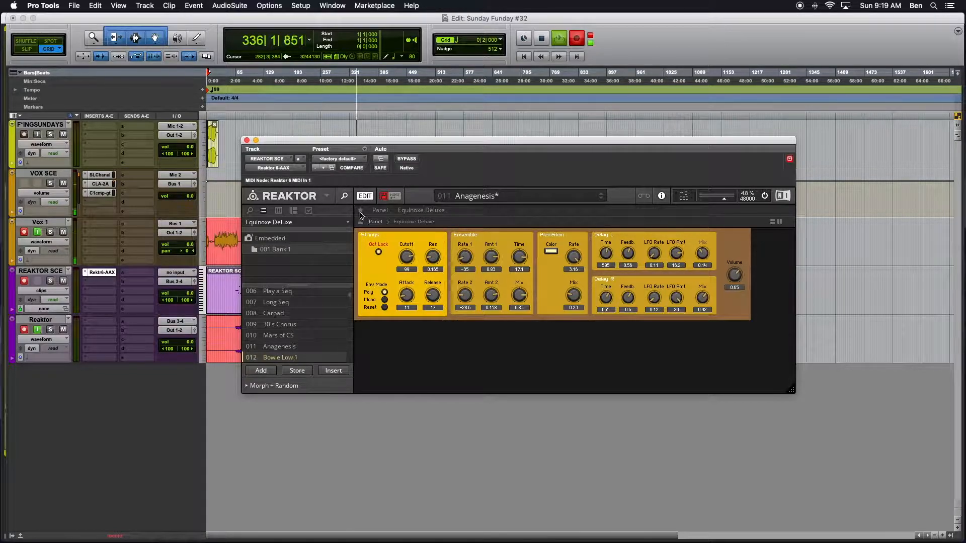
Open the browser's user content and look through the full list of ensembles stored there
left_click(250, 211)
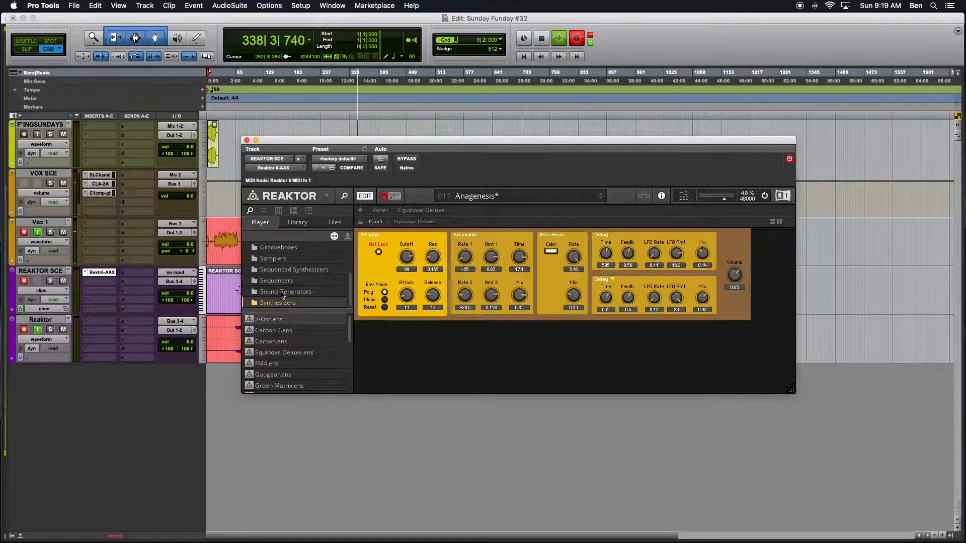
left_click(347, 237)
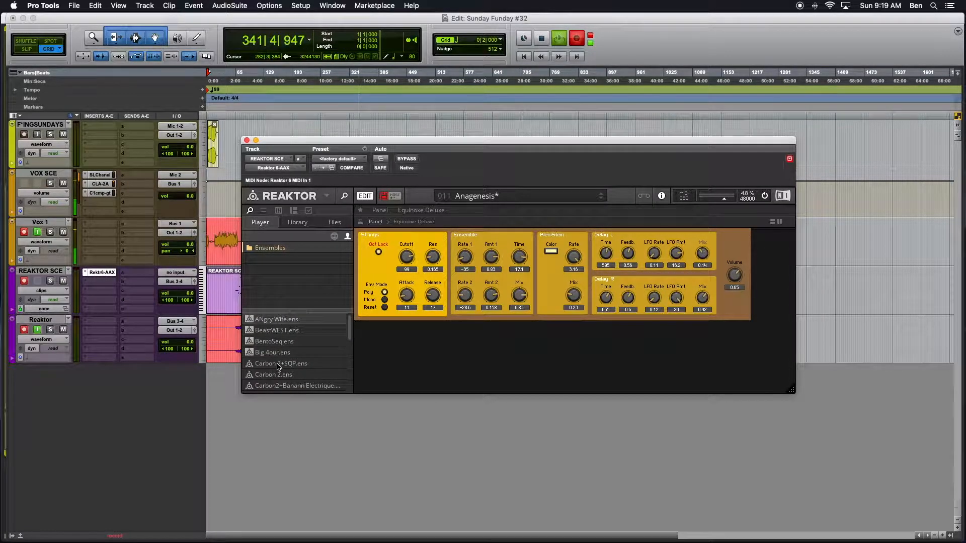
scroll(278, 366, "down", 10)
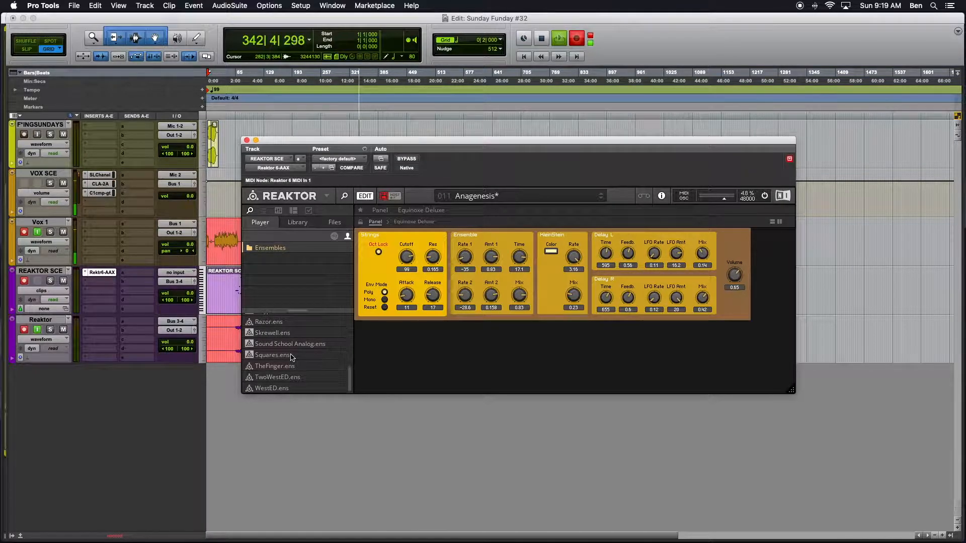
scroll(292, 357, "up", 10)
scroll(292, 358, "down", 10)
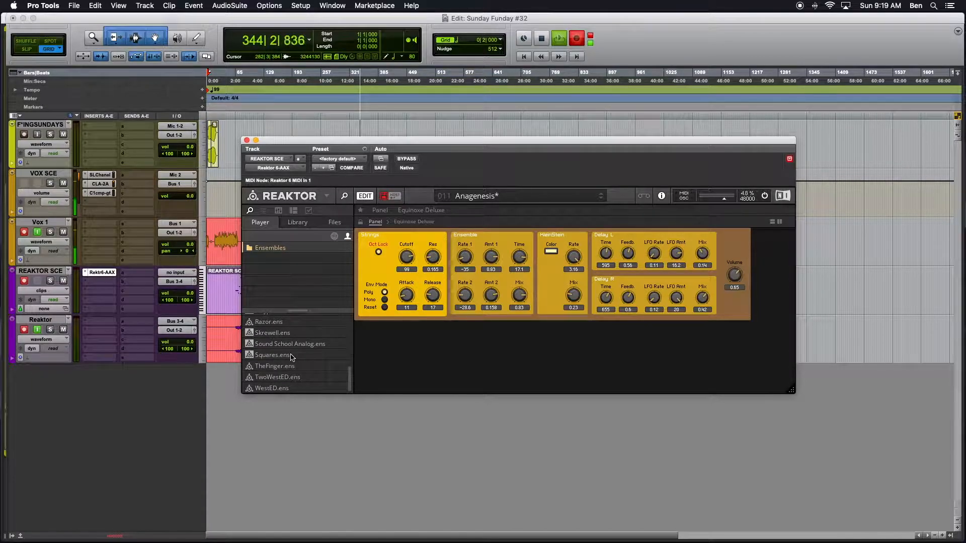
scroll(292, 357, "up", 10)
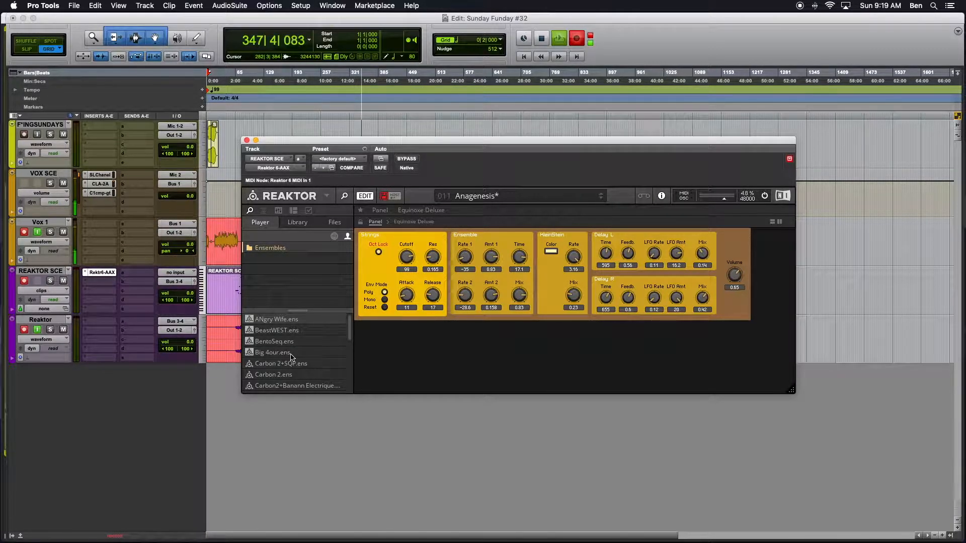
scroll(282, 361, "down", 8)
scroll(276, 364, "down", 3)
scroll(275, 364, "up", 10)
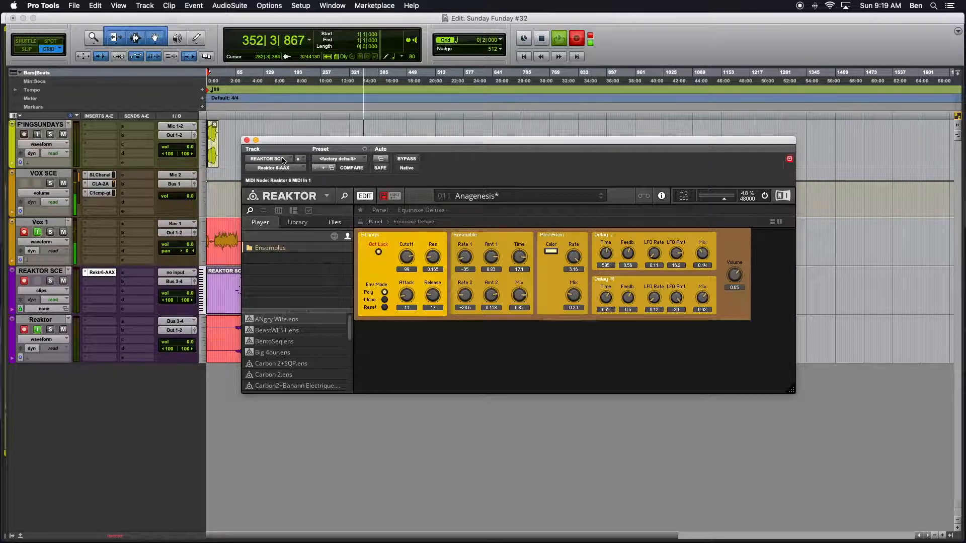
Start saving the ensemble as a new file and browse from Documents to the Ensembles folder in the Reaktor 6 library
left_click(327, 195)
mouse_move(339, 212)
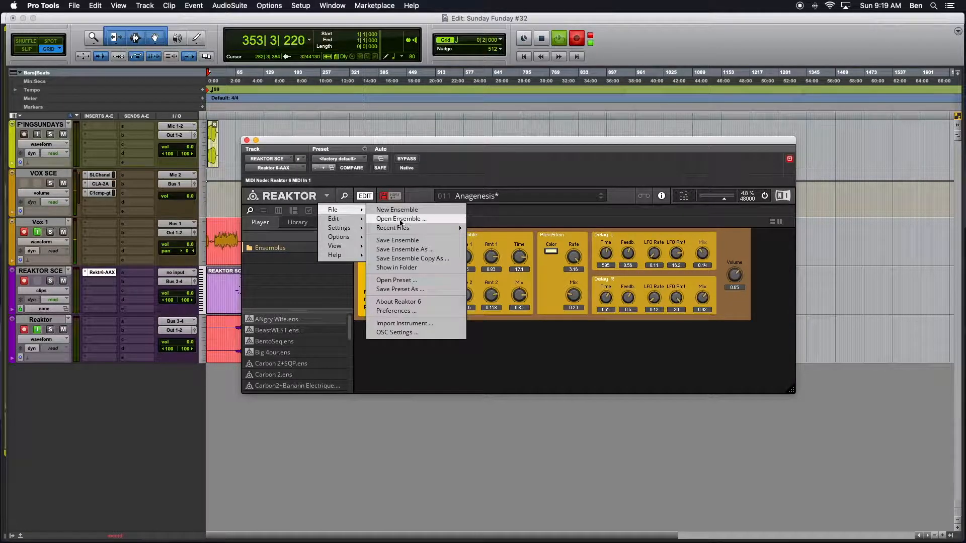
left_click(412, 250)
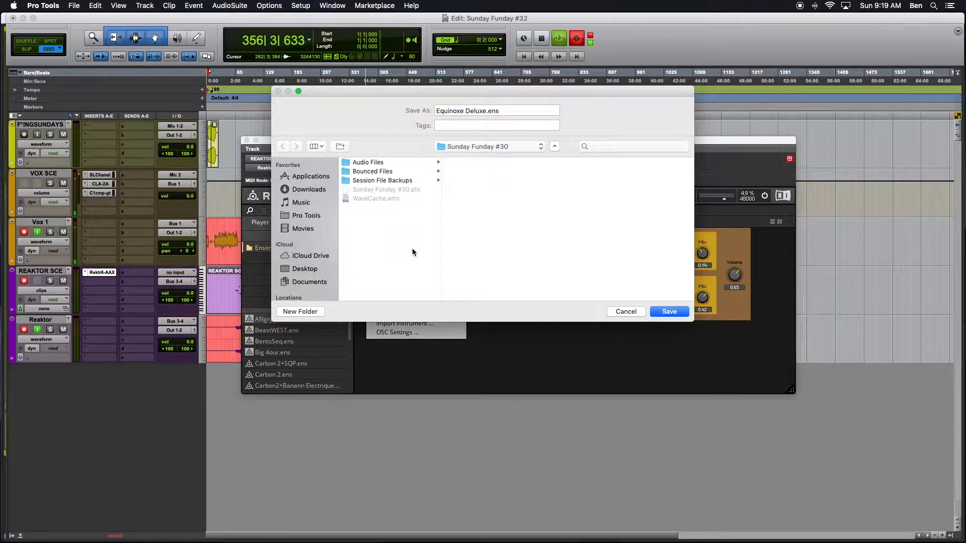
left_click(309, 282)
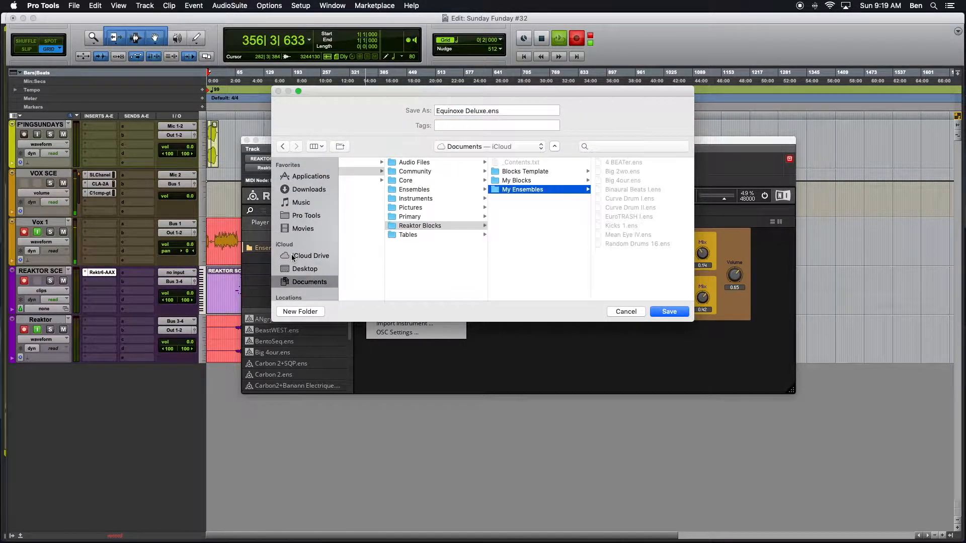
scroll(302, 254, "down", 2)
scroll(297, 258, "up", 2)
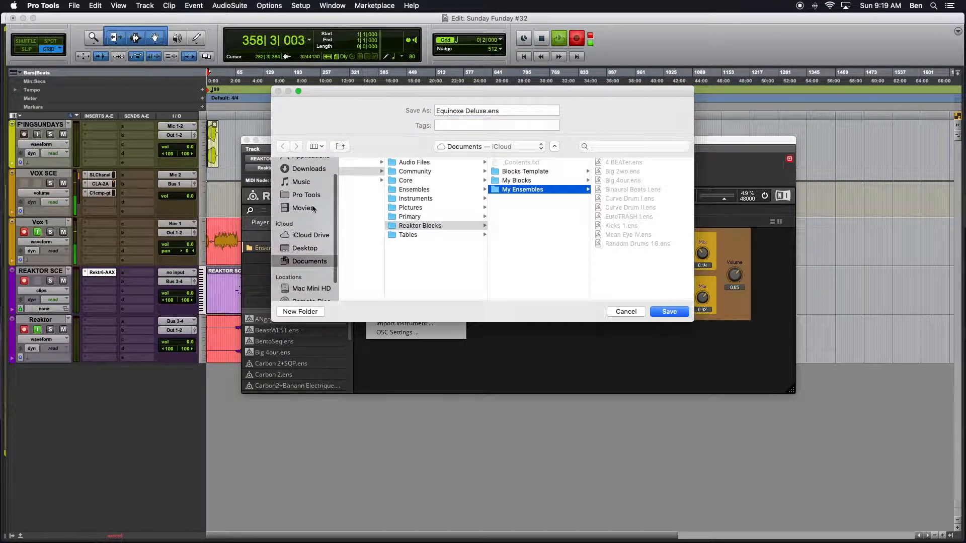
left_click(429, 189)
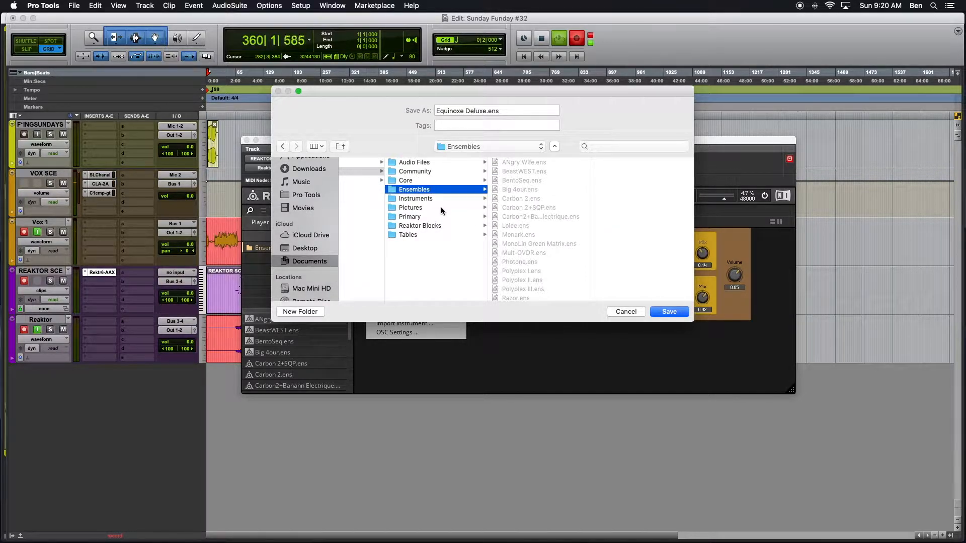
scroll(441, 207, "left", 5)
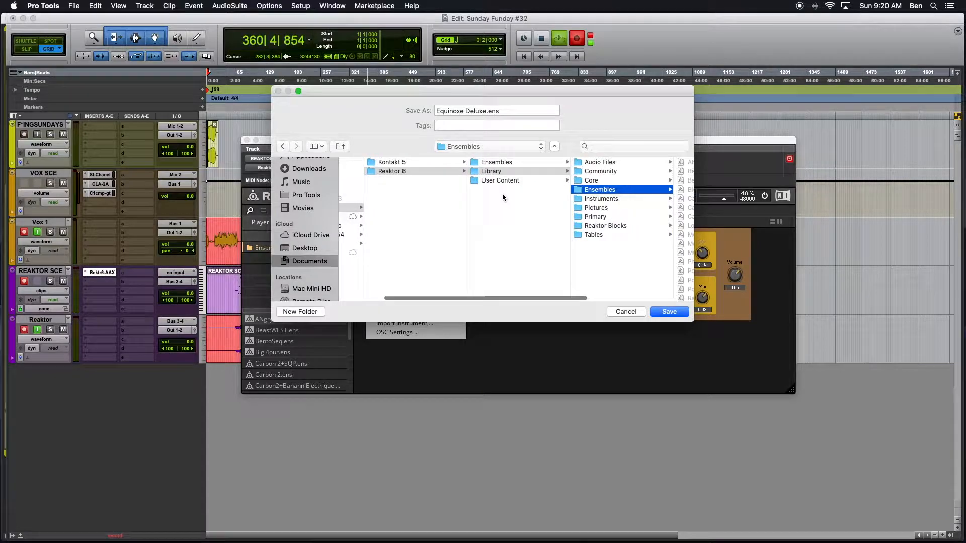
scroll(502, 194, "left", 3)
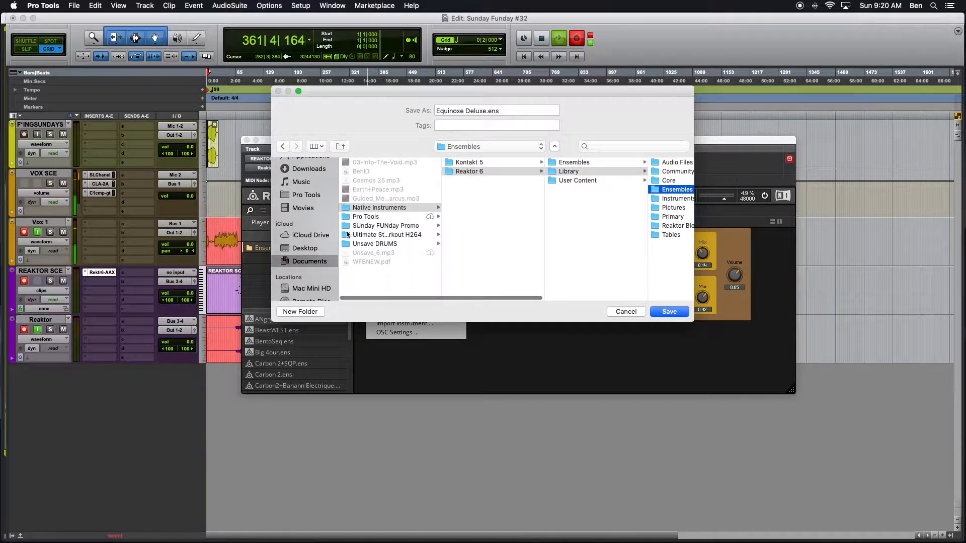
Save the ensemble as Equinoxe Deluxe.ens in the Native Instruments, Reaktor 6, Library, Ensembles folder
left_click(365, 209)
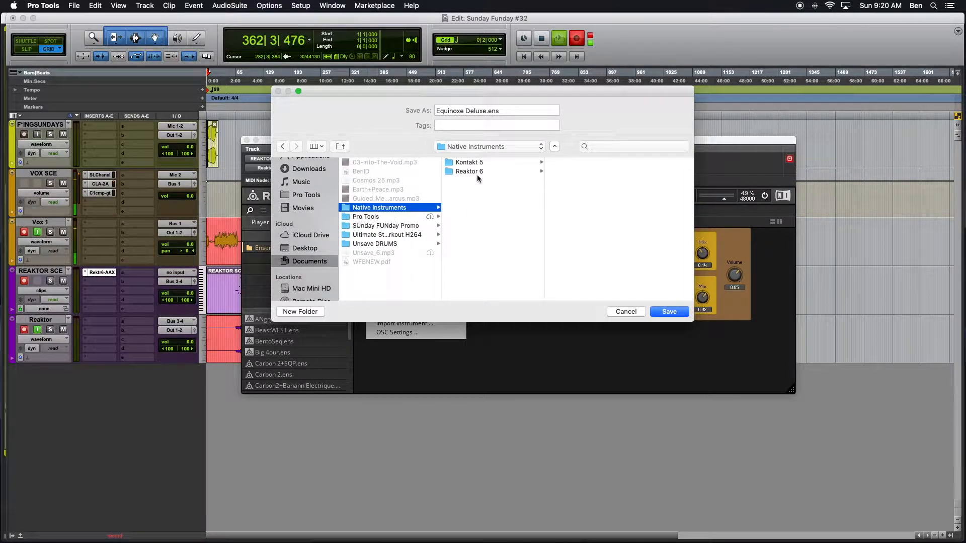
left_click(475, 171)
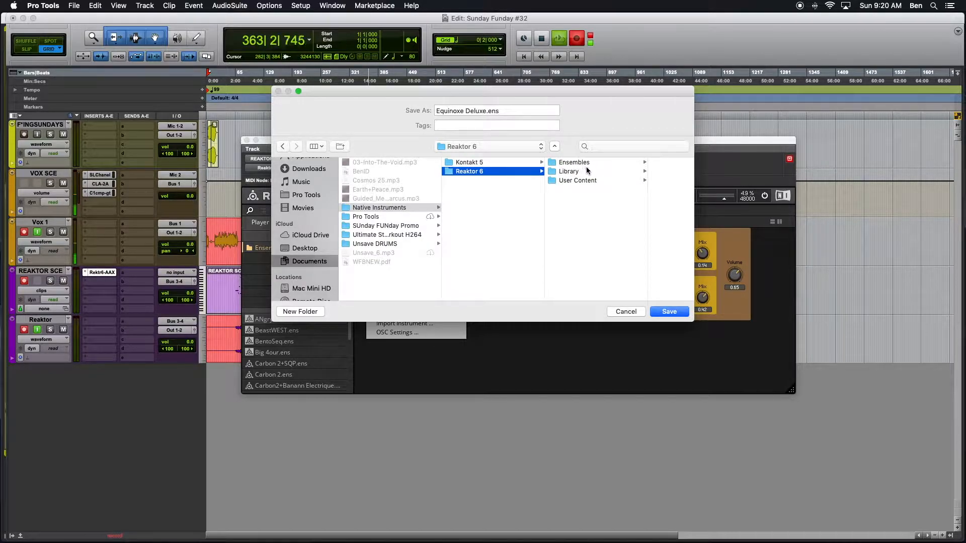
left_click(587, 171)
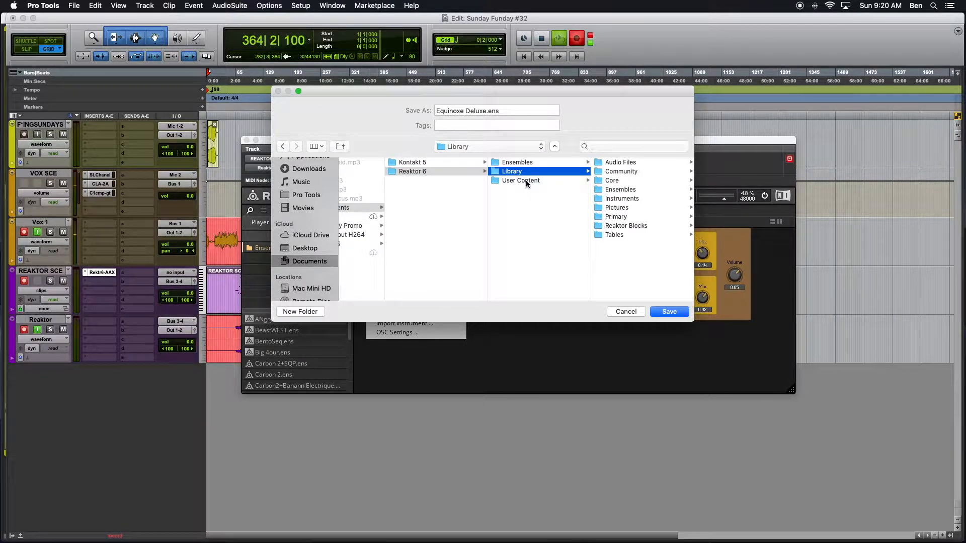
left_click(542, 185)
left_click(538, 181)
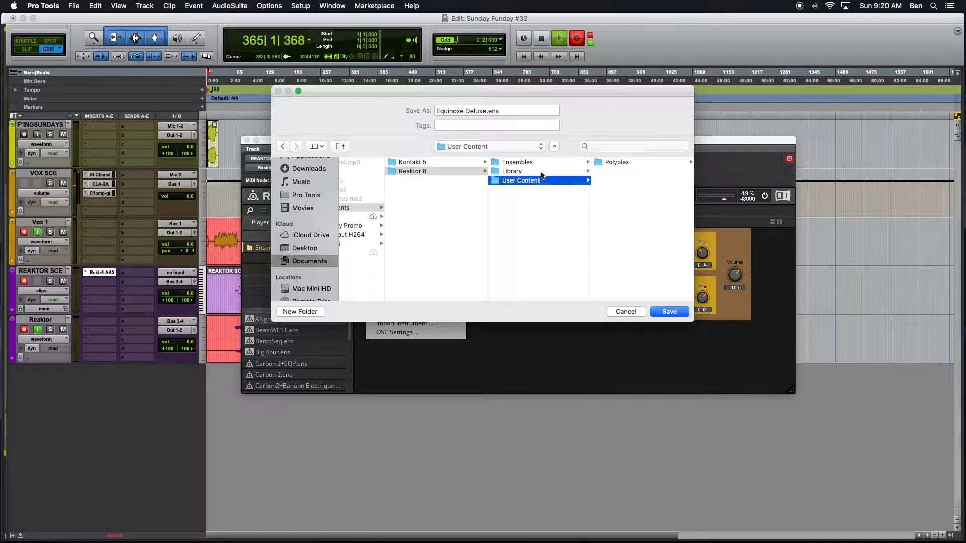
left_click(581, 174)
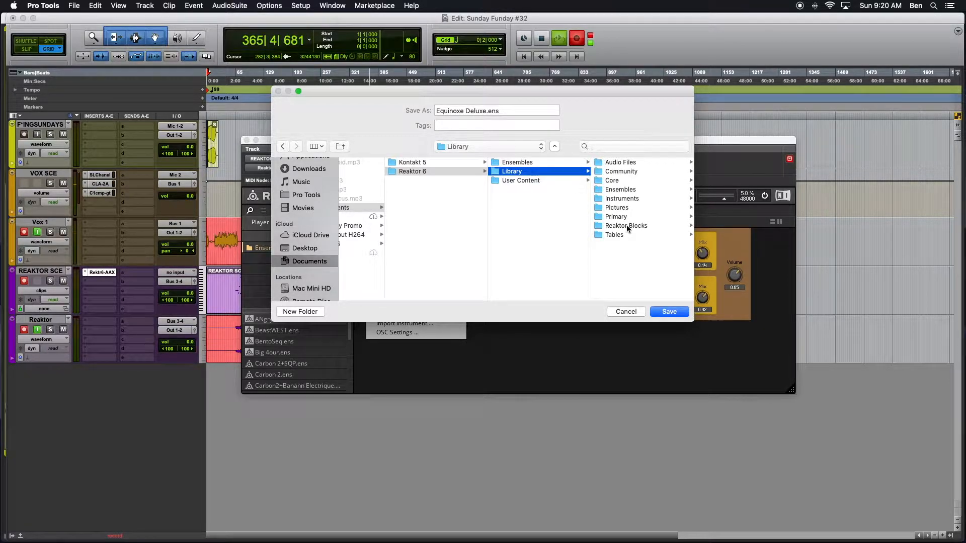
left_click(620, 189)
scroll(626, 221, "down", 3)
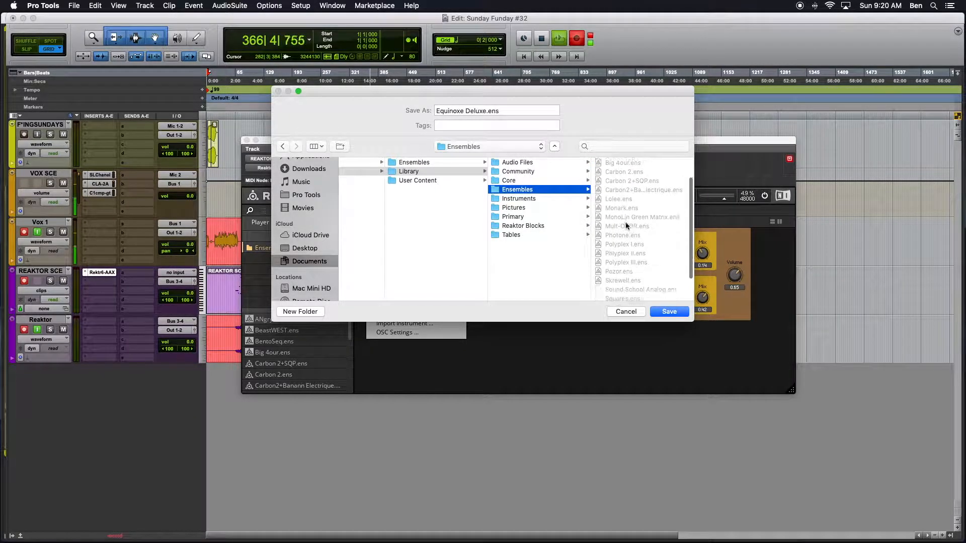
left_click(458, 111)
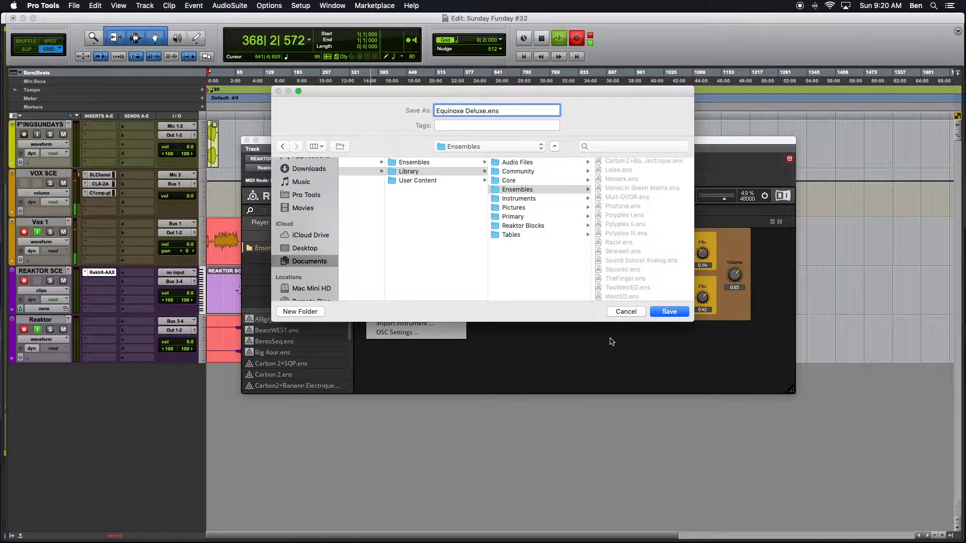
left_click(668, 312)
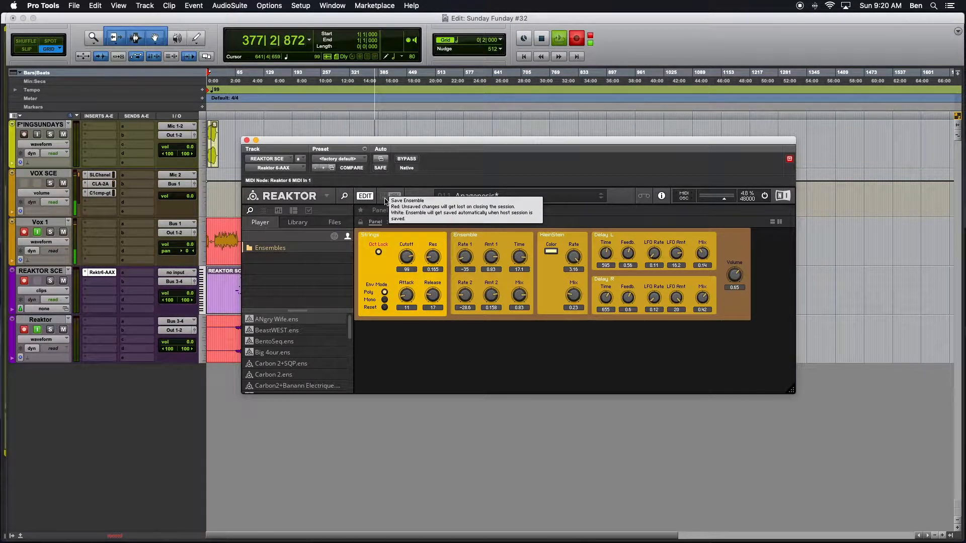
Set Rate 1 in the Ensemble section to -19 and add the sound as a snapshot in slot 013 of Bank 1
left_click_drag(456, 256, 465, 220)
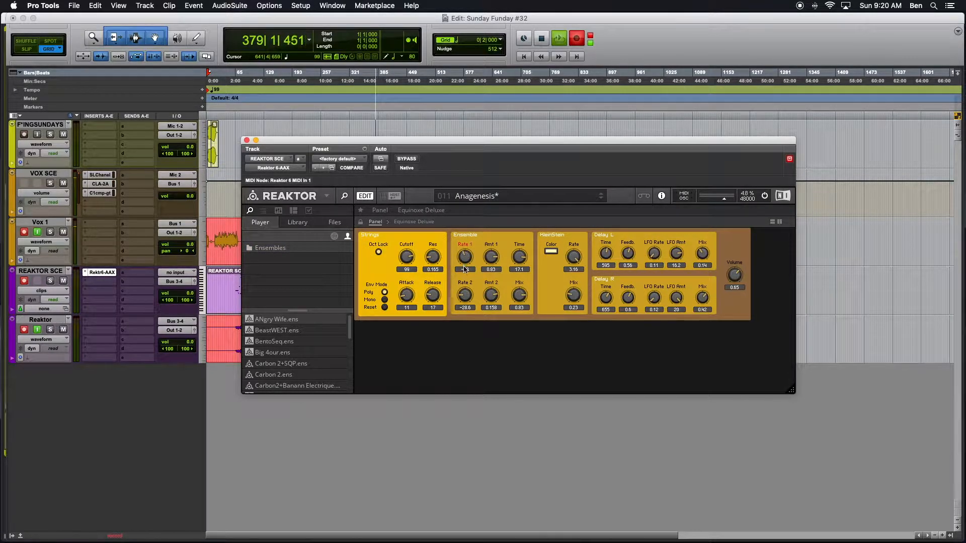
left_click(263, 212)
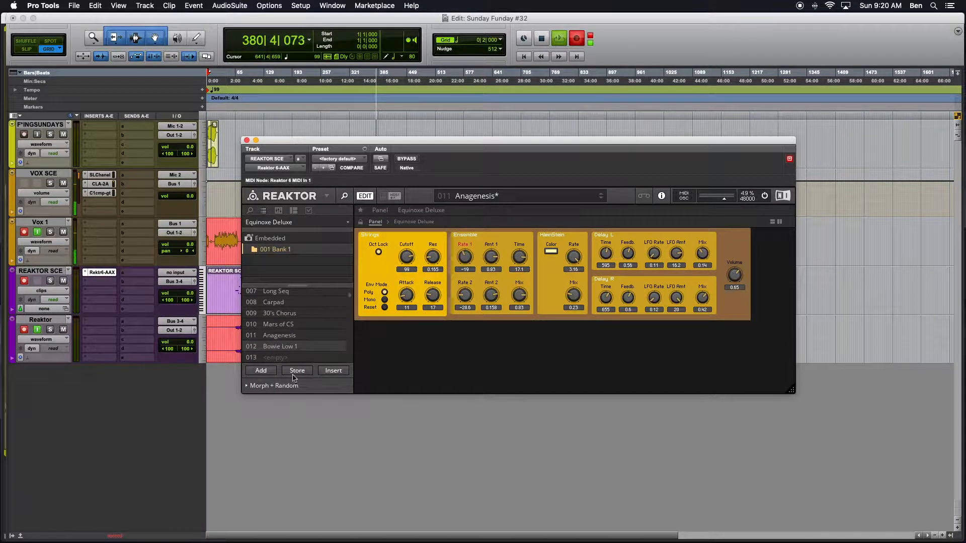
left_click(261, 371)
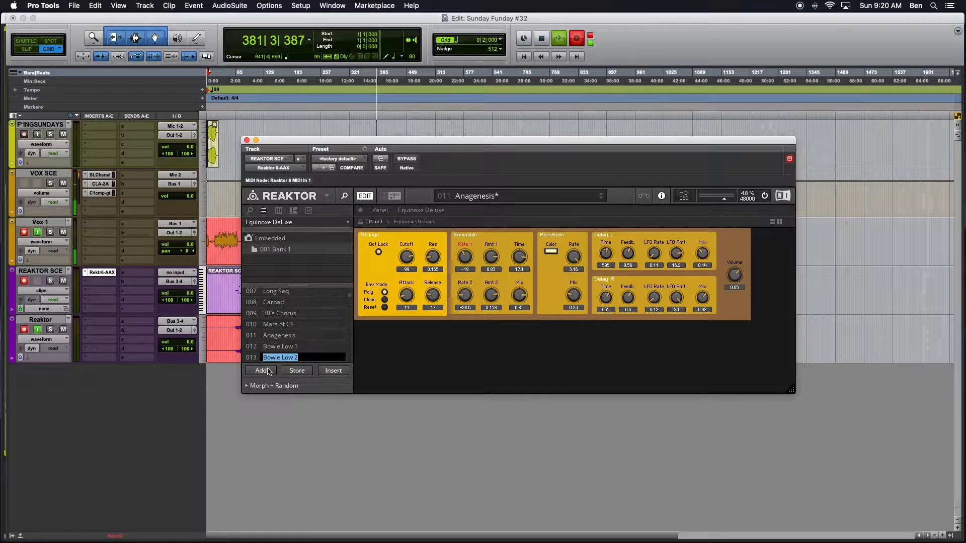
Set Amt 1 in the Ensemble section to 0.22, accept Bowie Low 2 as the snapshot name and save the ensemble
left_click_drag(491, 256, 493, 315)
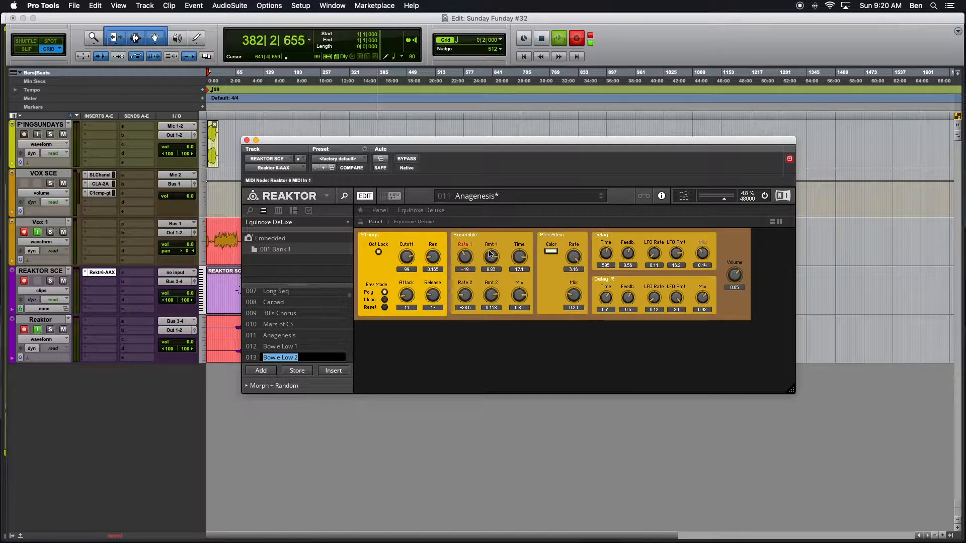
left_click(271, 373)
key("Return")
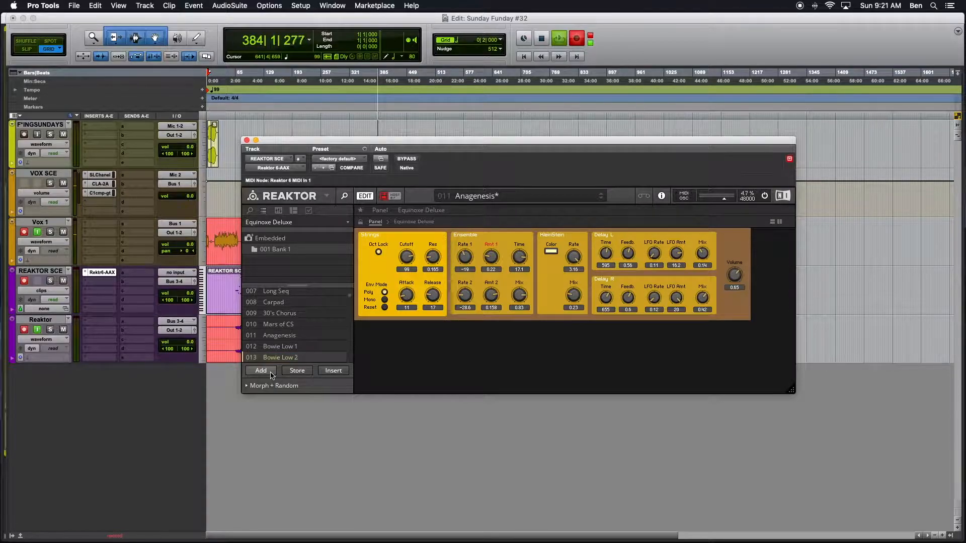
left_click(384, 197)
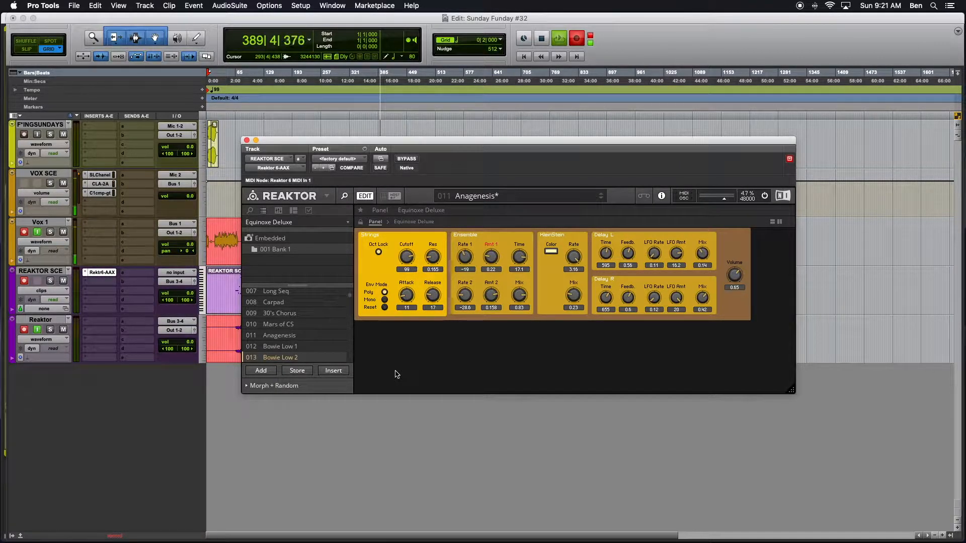
Review the file commands for saving the ensemble under another name and close them without choosing one
left_click(327, 196)
mouse_move(342, 210)
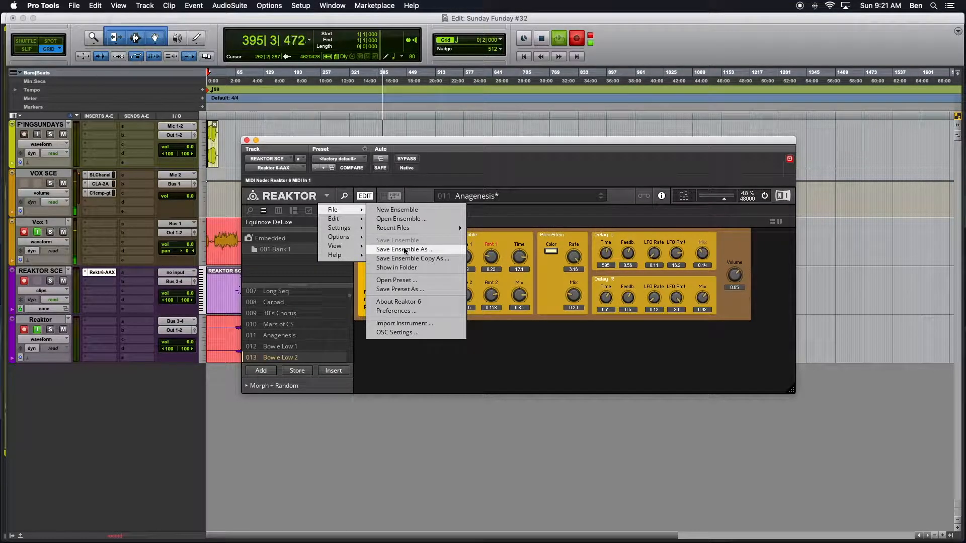
left_click(474, 363)
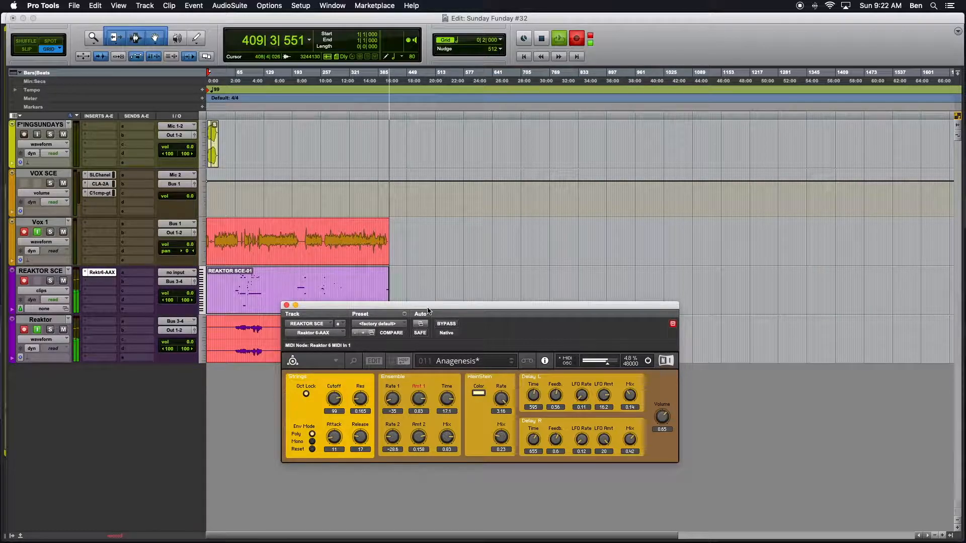
Adjust the Cutoff knob in the Strings section
left_click(335, 403)
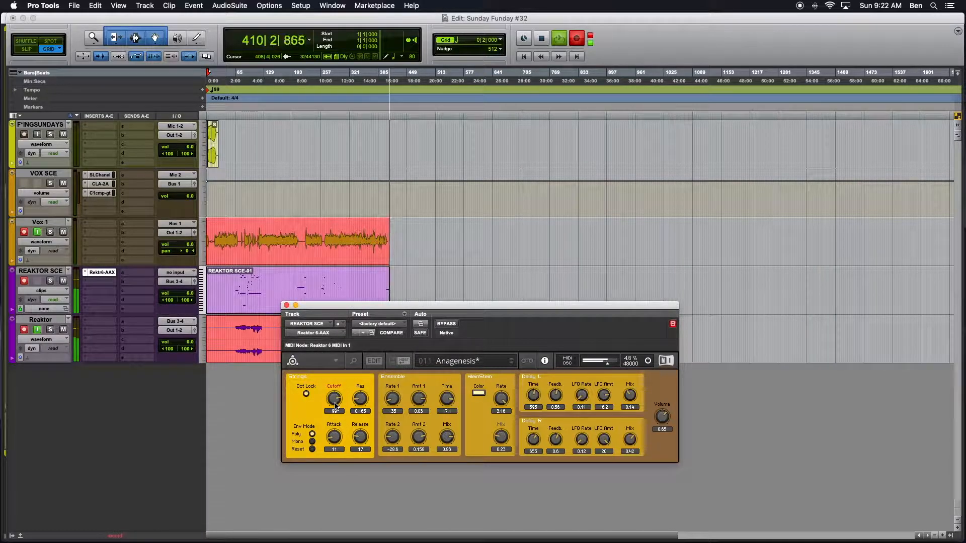